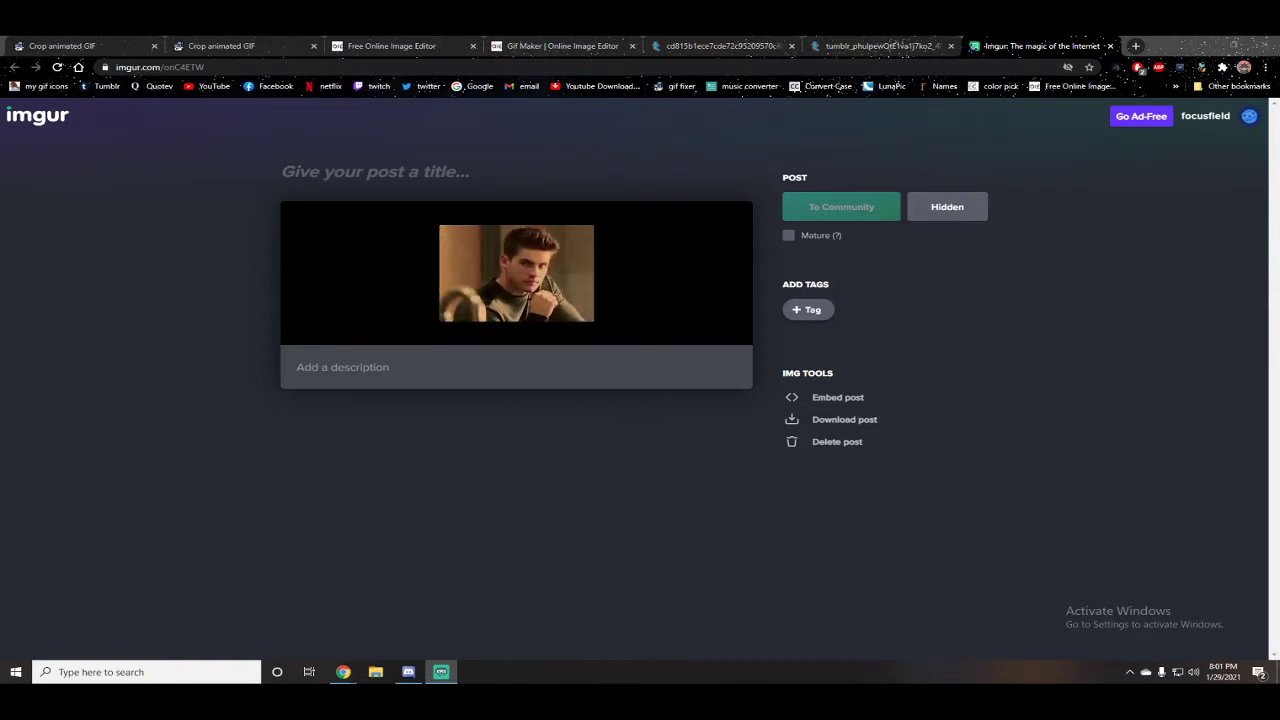
Step: Close the Imgur tab and compare the two Tumblr GIFs open in the other tabs
{"action": "mouse_move", "coordinate": [640, 273]}
{"action": "left_click", "coordinate": [1110, 46]}
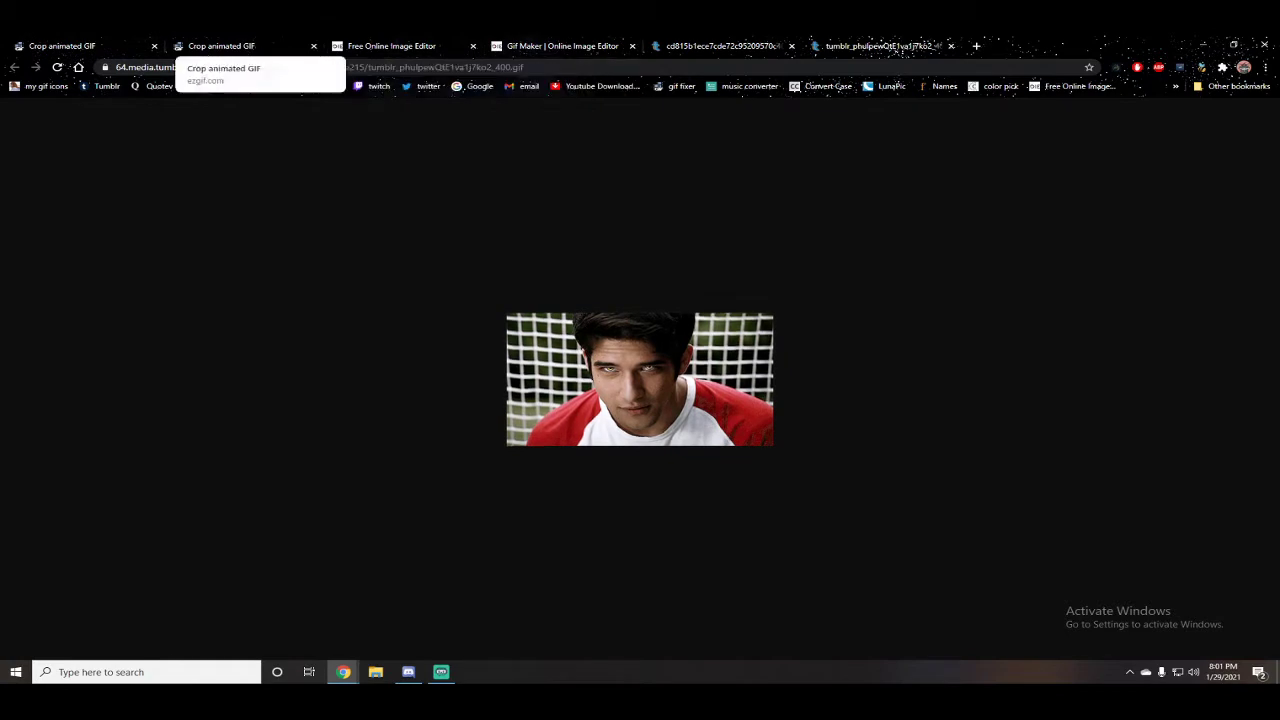
{"action": "left_click", "coordinate": [230, 46]}
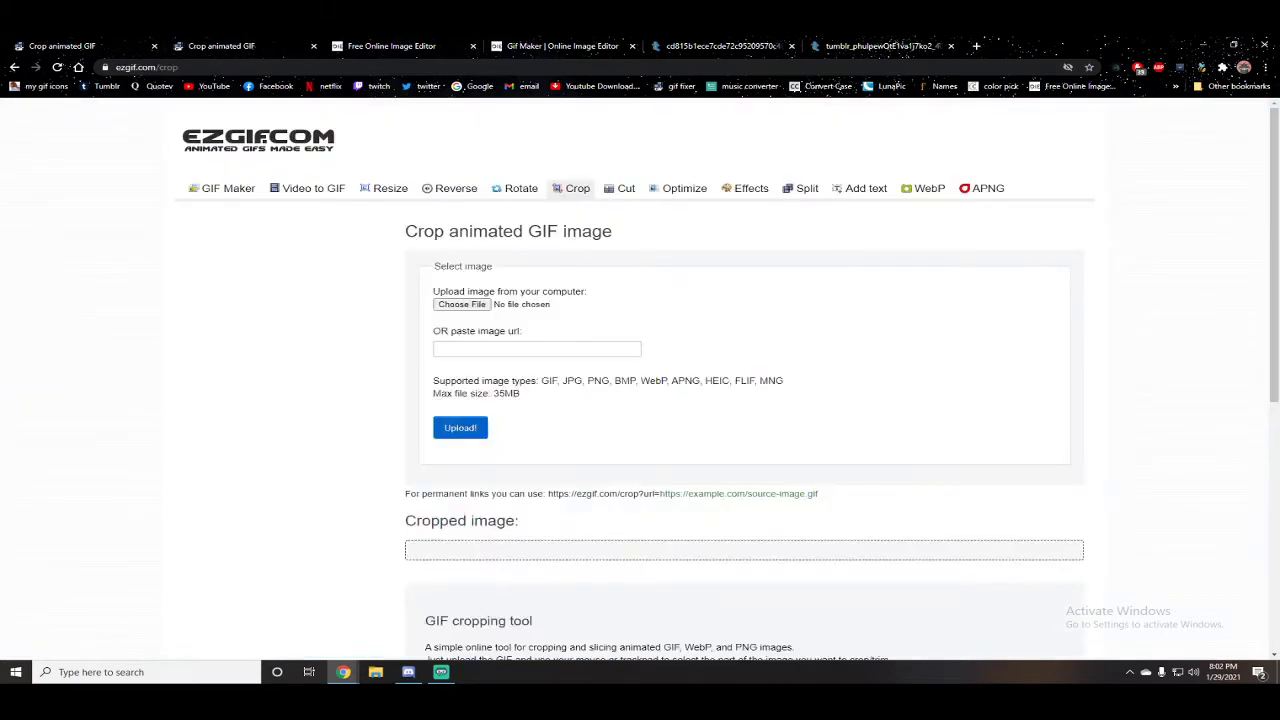
{"action": "left_click", "coordinate": [722, 46]}
{"action": "right_click", "coordinate": [656, 364]}
{"action": "left_click", "coordinate": [700, 413]}
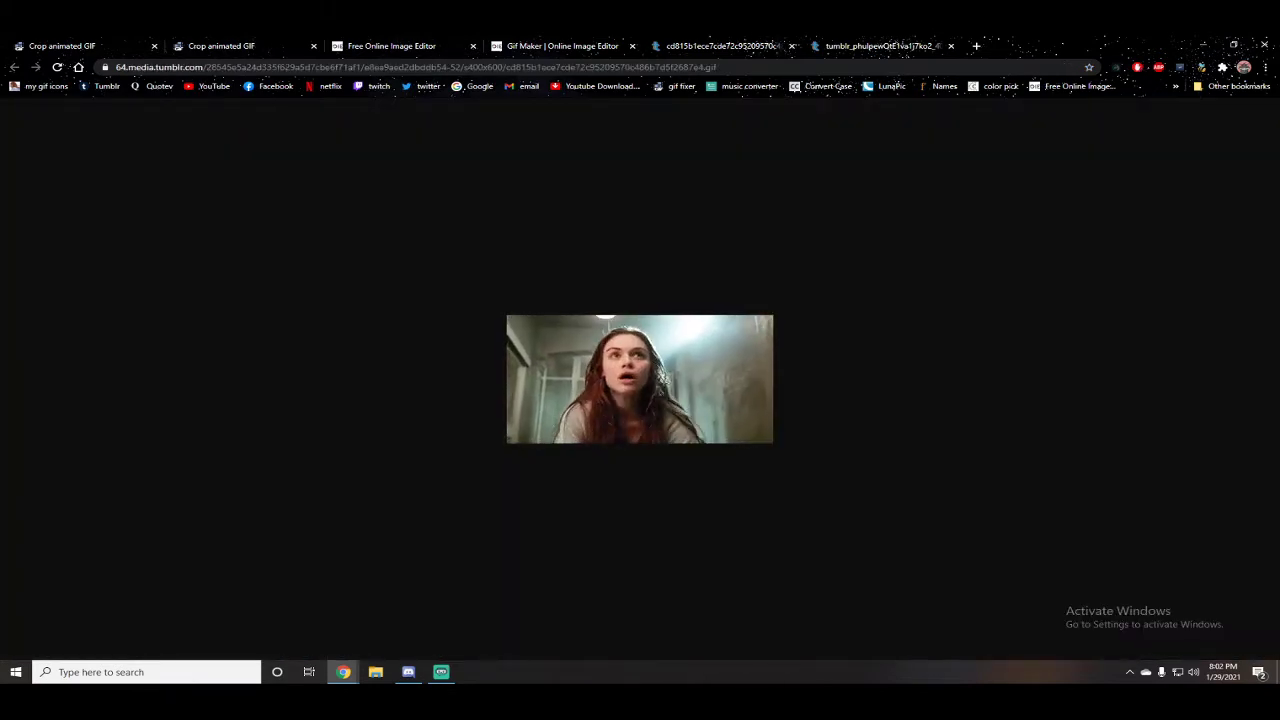
{"action": "left_click", "coordinate": [880, 46]}
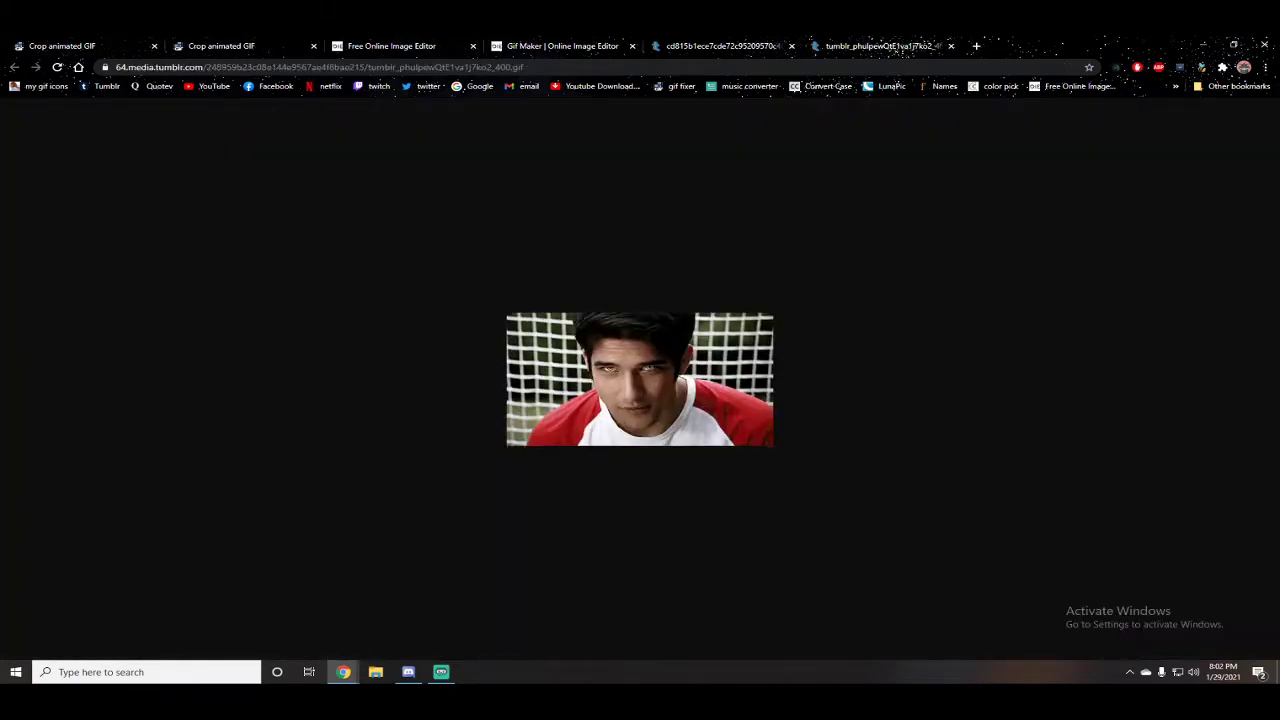
{"action": "left_click", "coordinate": [722, 46]}
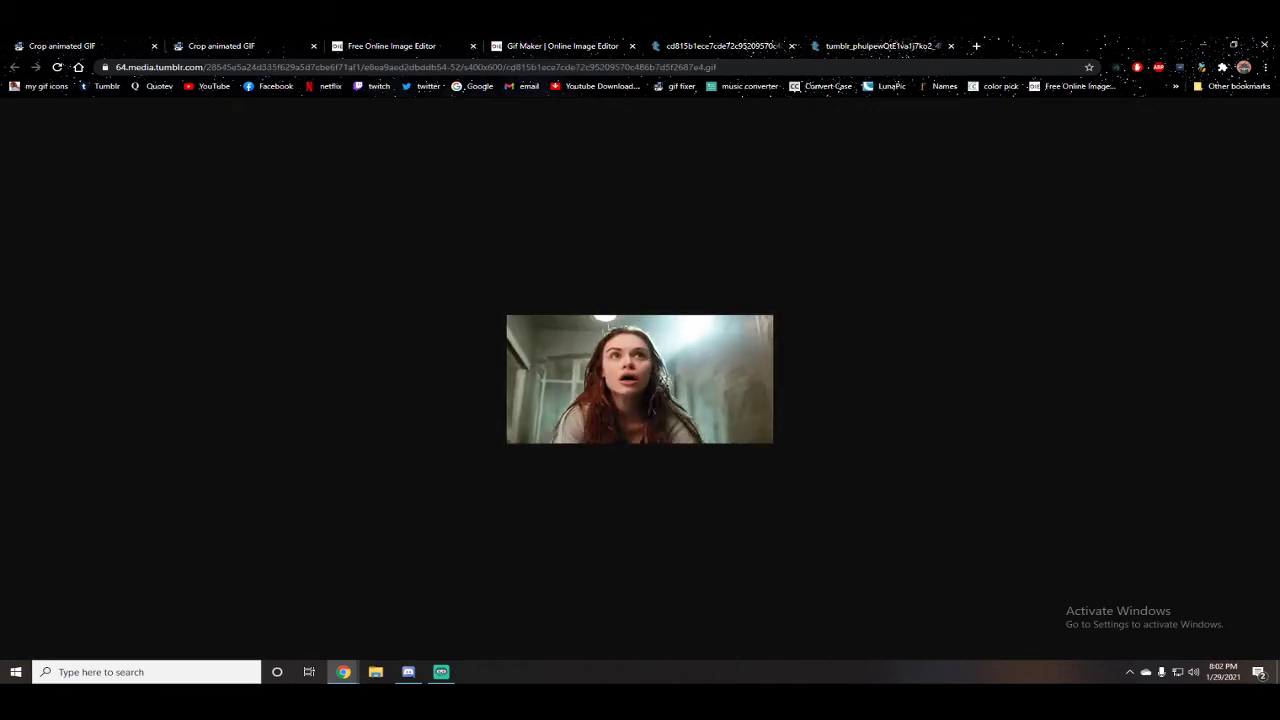
{"action": "left_click", "coordinate": [890, 46]}
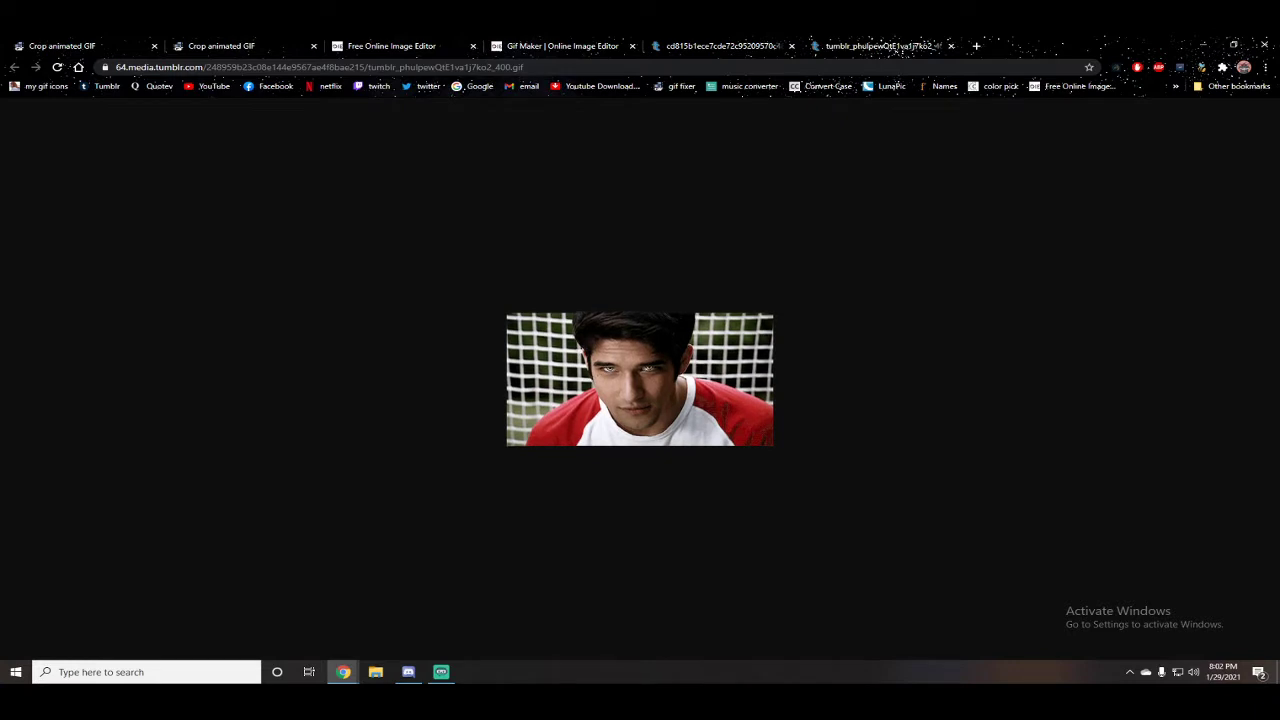
{"action": "left_click", "coordinate": [722, 46]}
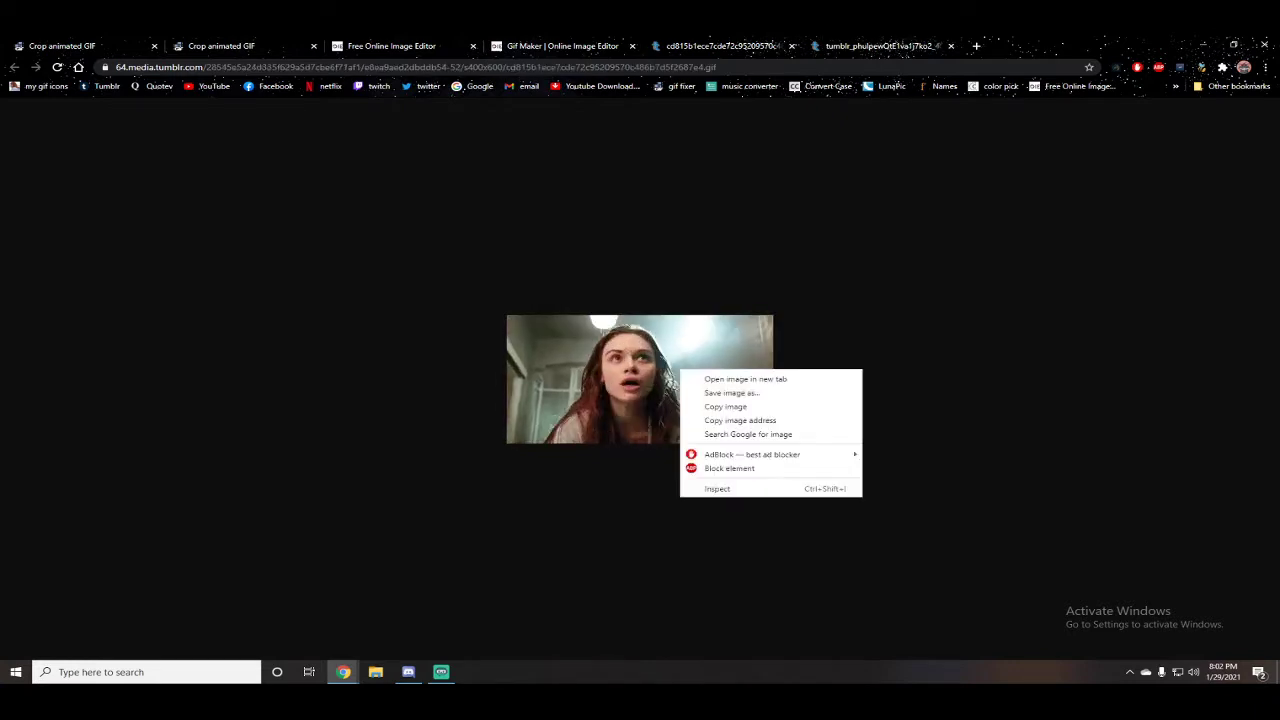
Step: Copy the girl GIF's image address and upload it by URL to the ezgif crop tool in the first tab
{"action": "right_click", "coordinate": [679, 370]}
{"action": "left_click", "coordinate": [740, 420]}
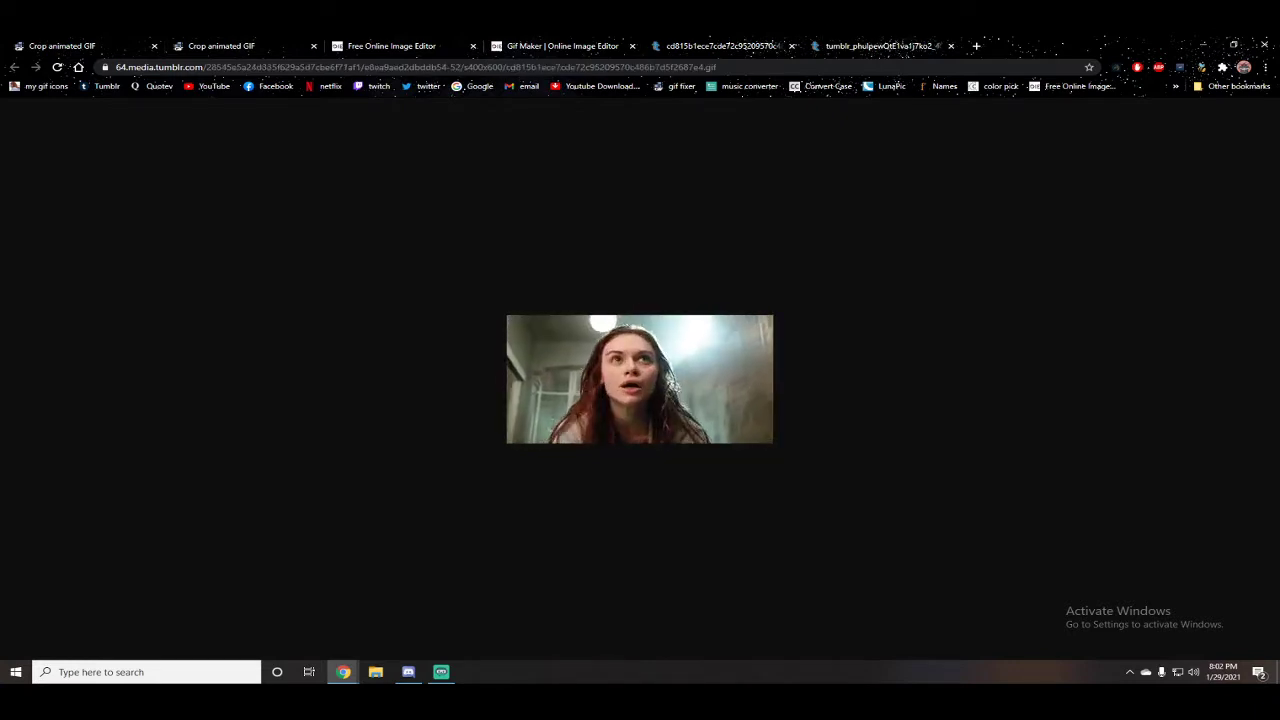
{"action": "key", "text": "ctrl+1"}
{"action": "right_click", "coordinate": [440, 349]}
{"action": "left_click", "coordinate": [460, 447]}
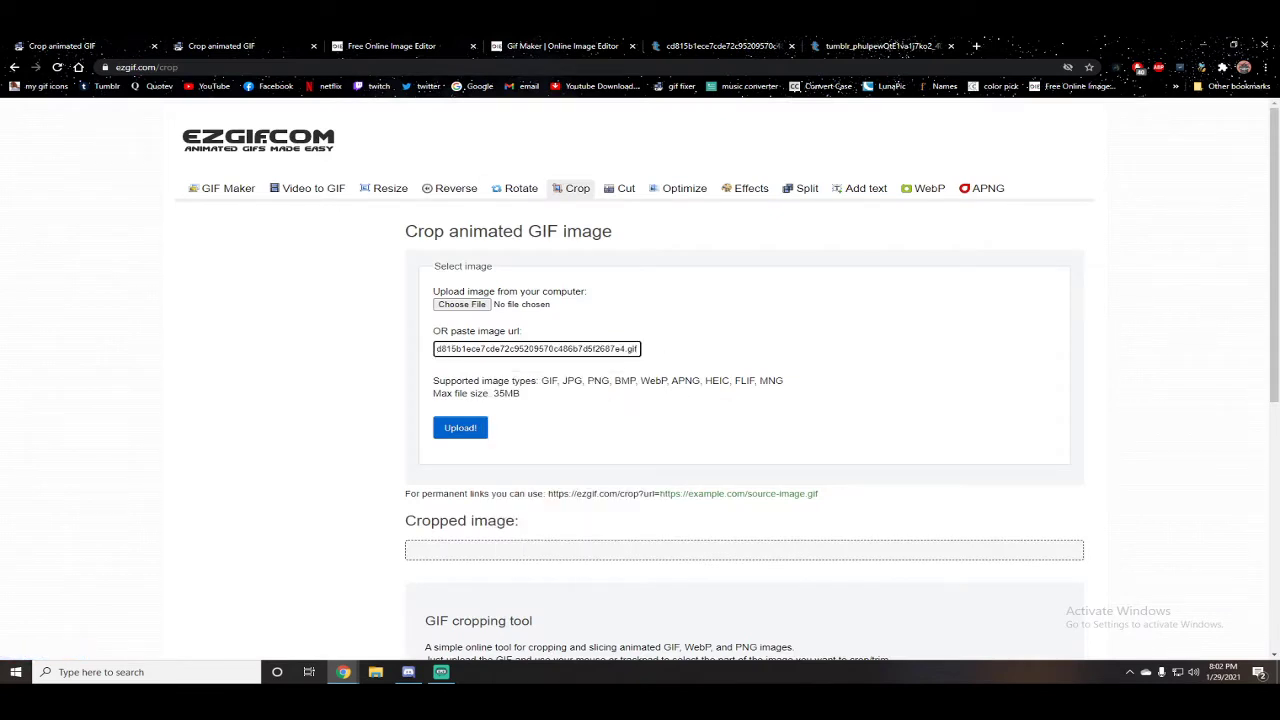
{"action": "left_click", "coordinate": [460, 427]}
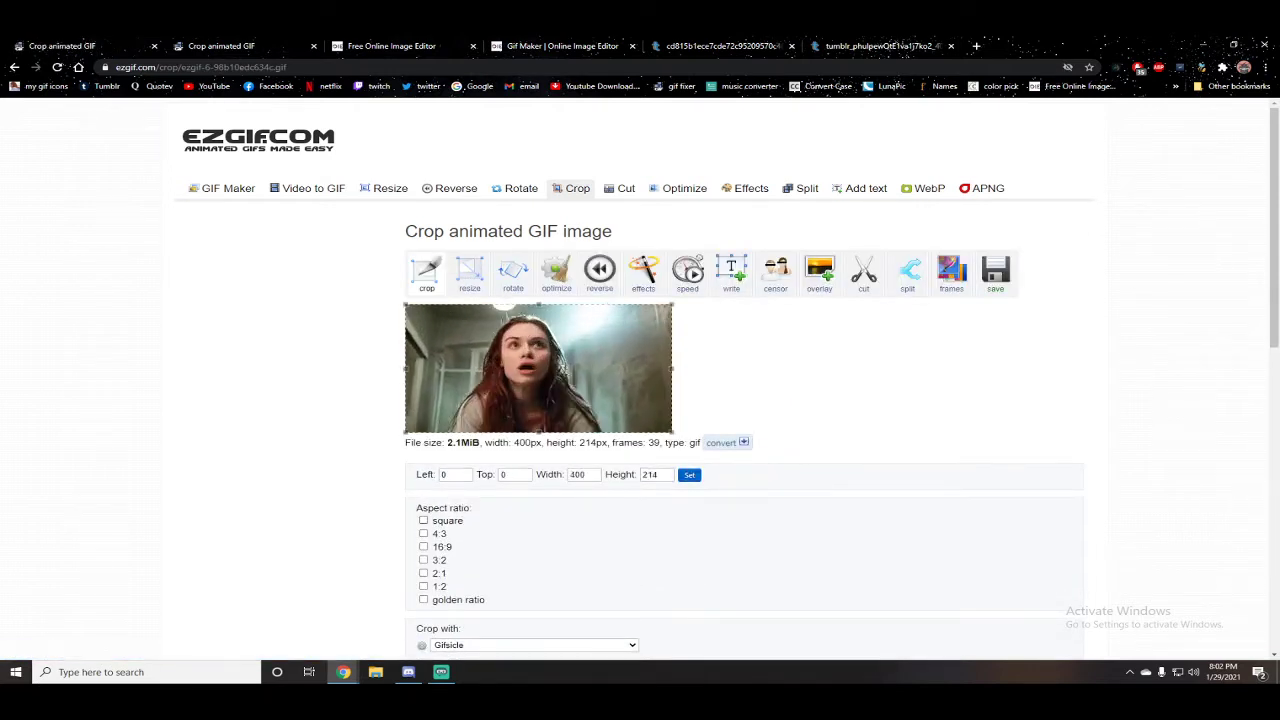
Step: Copy the image address of the boy GIF from its Tumblr tab
{"action": "scroll", "coordinate": [640, 390], "scroll_direction": "down", "scroll_amount": 1}
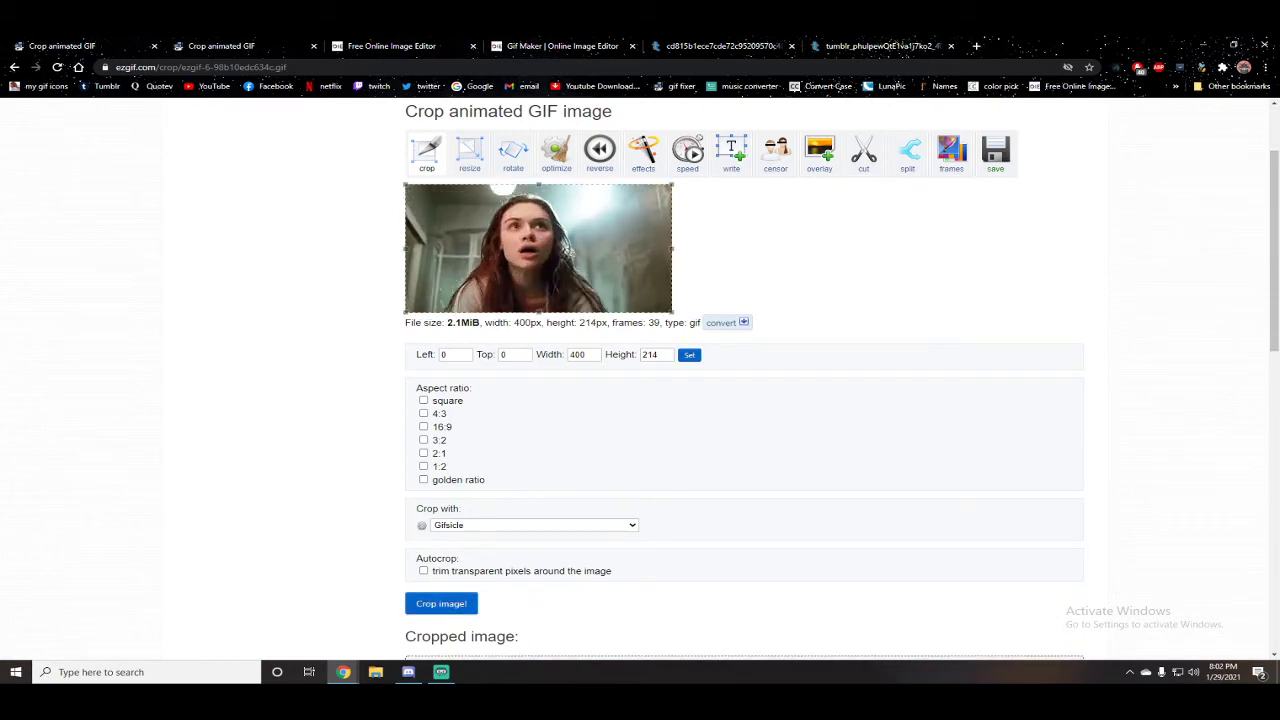
{"action": "scroll", "coordinate": [588, 384], "scroll_direction": "down", "scroll_amount": 3}
{"action": "right_click", "coordinate": [588, 384]}
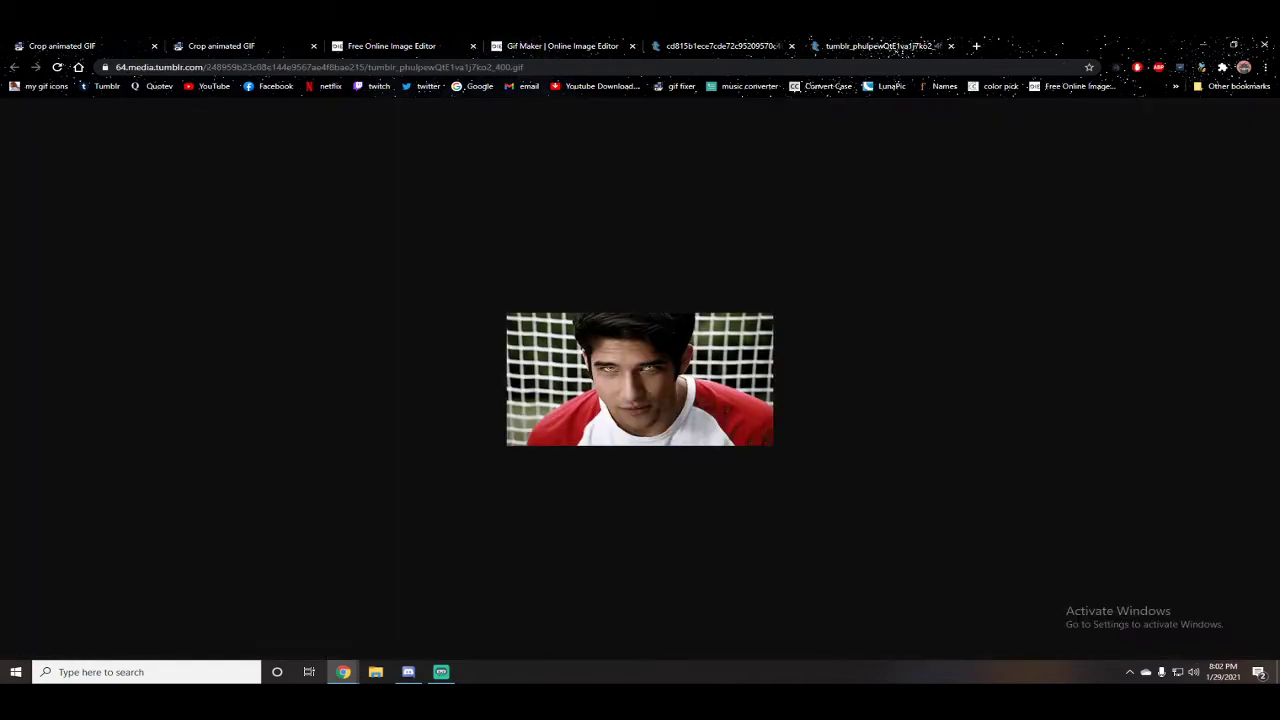
{"action": "right_click", "coordinate": [651, 379]}
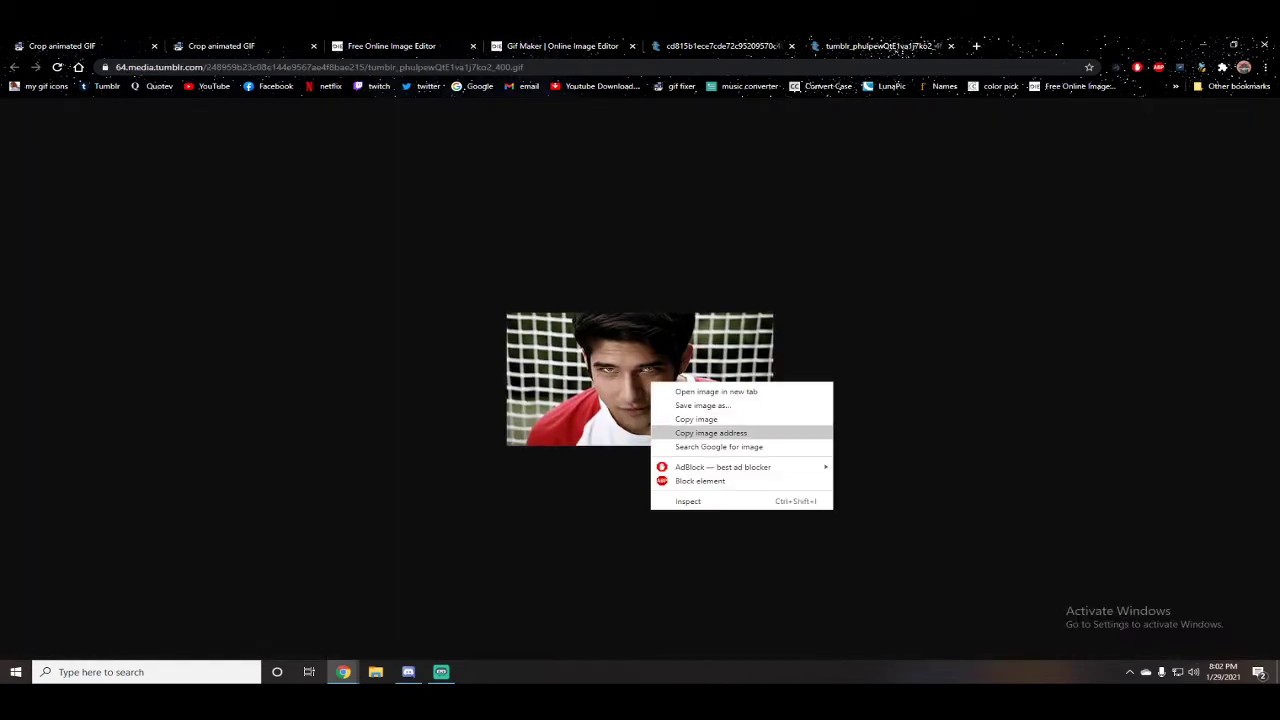
{"action": "left_click", "coordinate": [700, 431]}
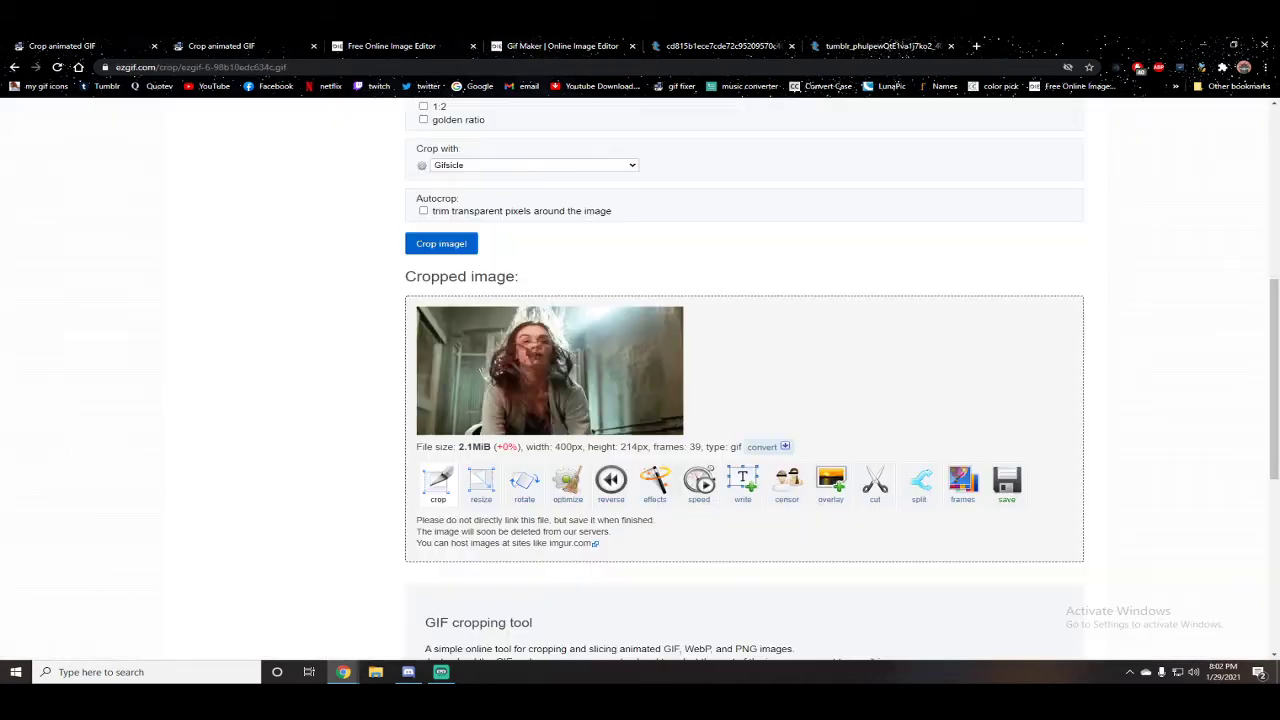
Step: Paste the boy GIF's address into the second ezgif crop page and upload it
{"action": "scroll", "coordinate": [651, 379], "scroll_direction": "up", "scroll_amount": 6}
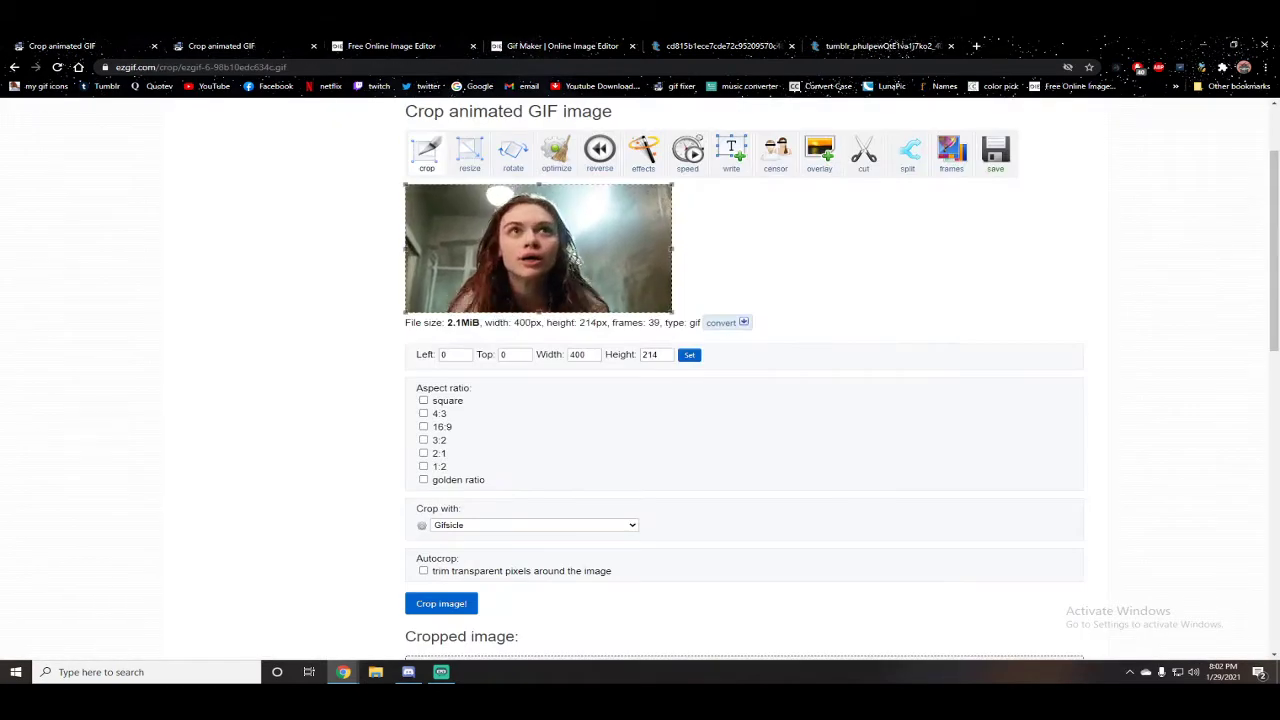
{"action": "left_click", "coordinate": [221, 46]}
{"action": "right_click", "coordinate": [512, 338]}
{"action": "right_click", "coordinate": [464, 348]}
{"action": "left_click", "coordinate": [500, 444]}
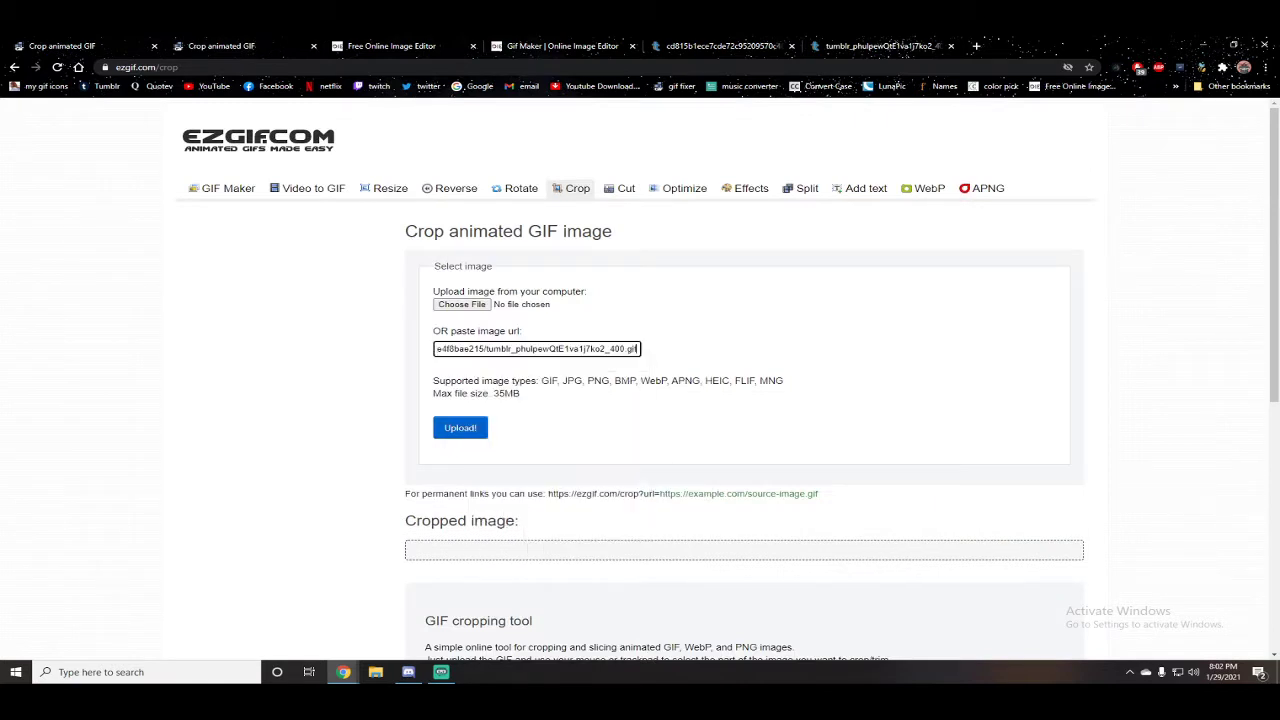
{"action": "left_click", "coordinate": [460, 428]}
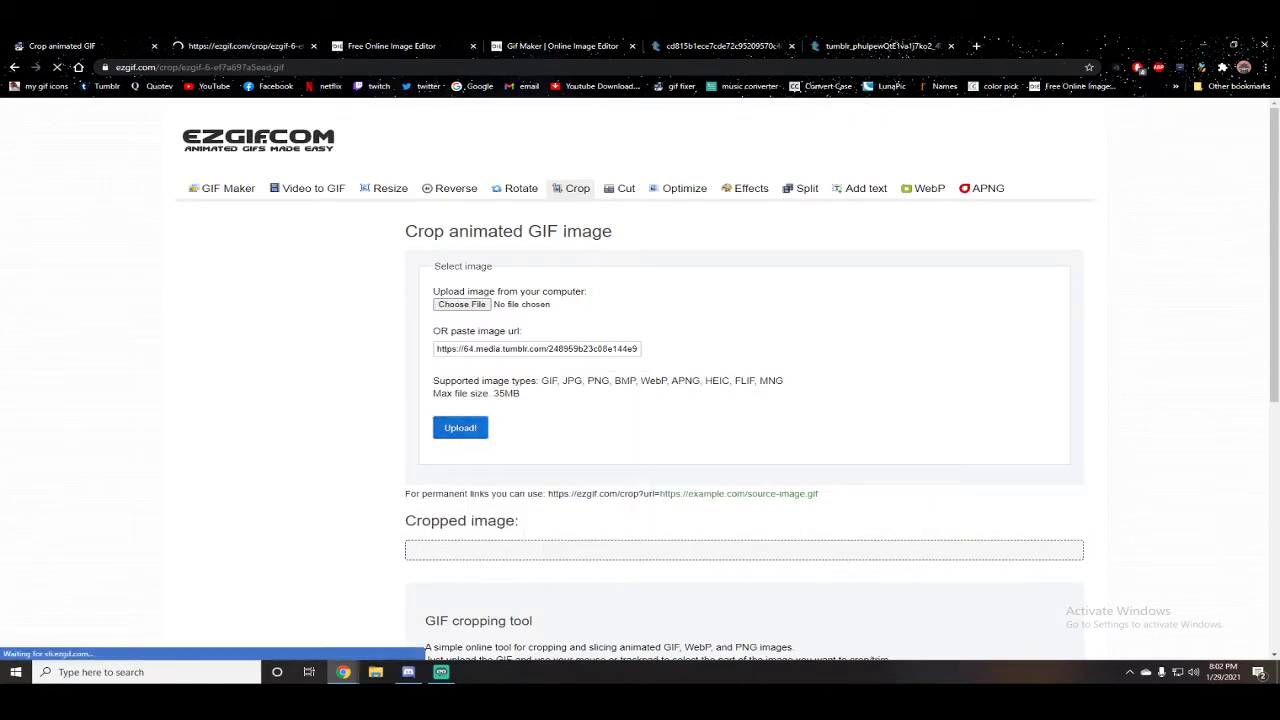
Step: Expand the crop selection on the boy GIF to cover the whole 400 × 222 frame
{"action": "left_click_drag", "start_coordinate": [525, 374], "coordinate": [488, 354]}
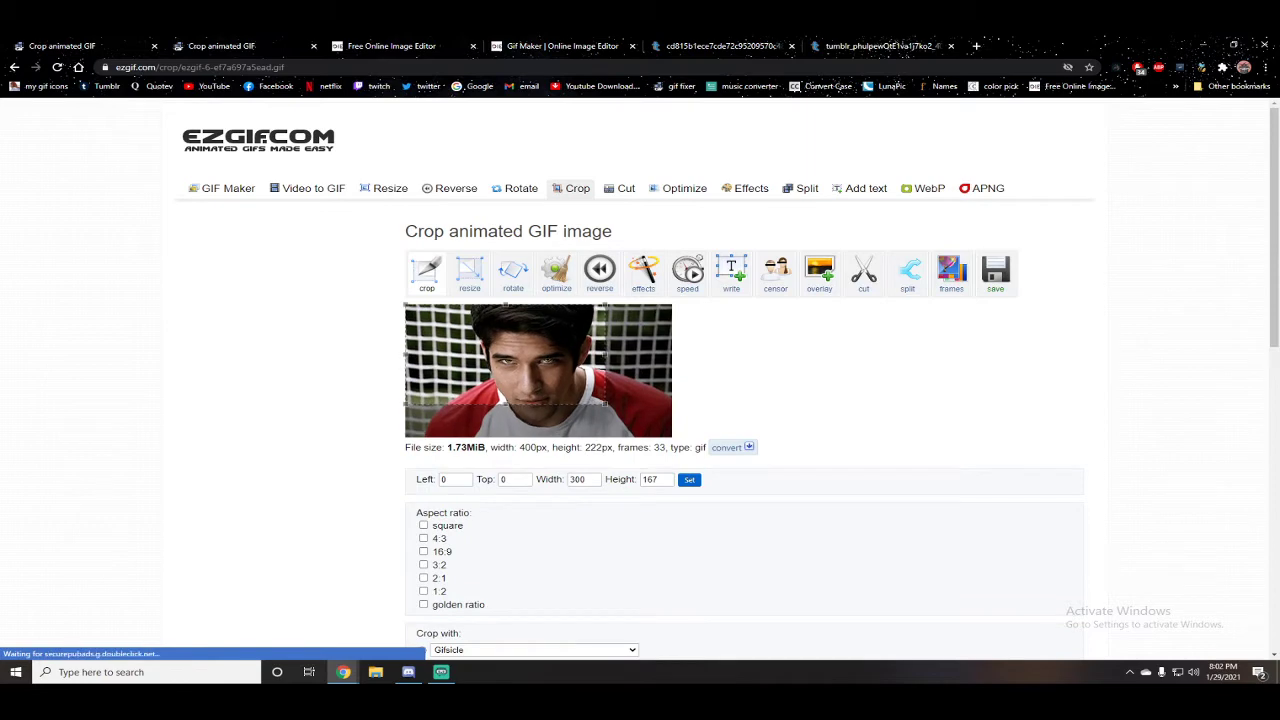
{"action": "left_click_drag", "start_coordinate": [605, 354], "coordinate": [673, 355]}
{"action": "left_click_drag", "start_coordinate": [538, 404], "coordinate": [612, 447]}
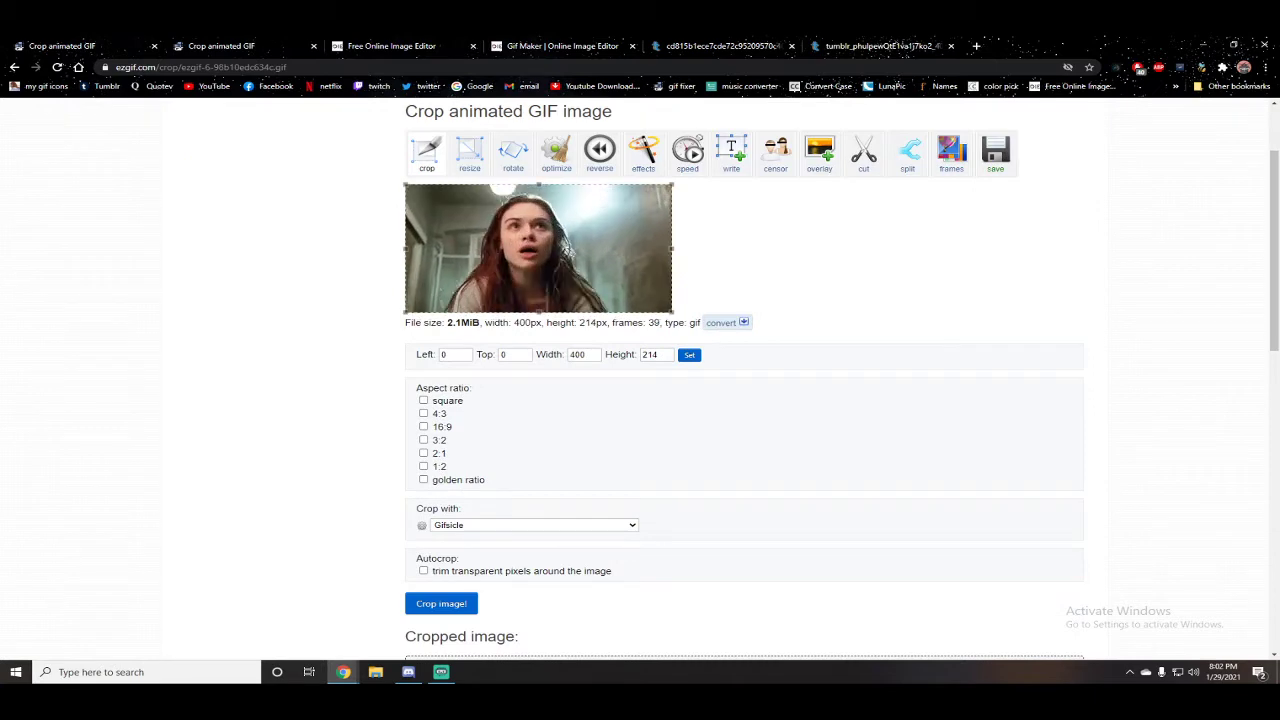
{"action": "left_click_drag", "start_coordinate": [486, 323], "coordinate": [607, 323]}
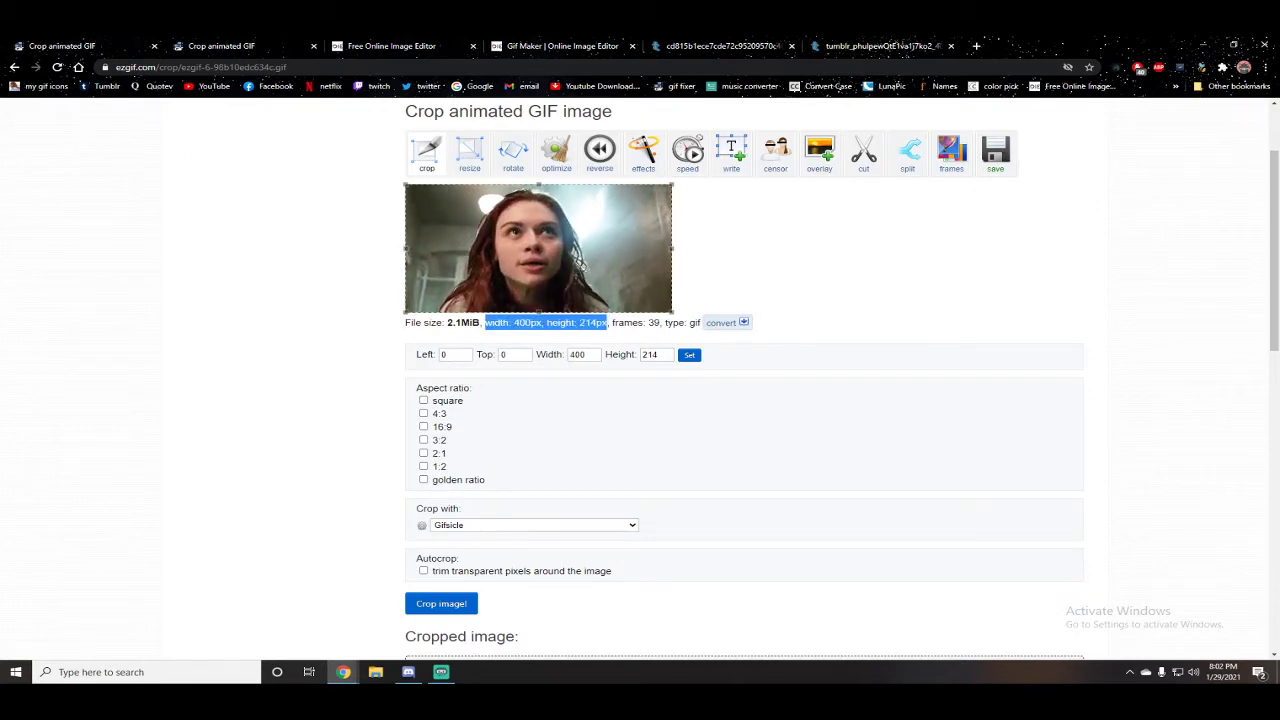
Step: Preview the two-frame animation in the GIF maker and close the GIF maker tab
{"action": "left_click", "coordinate": [424, 440]}
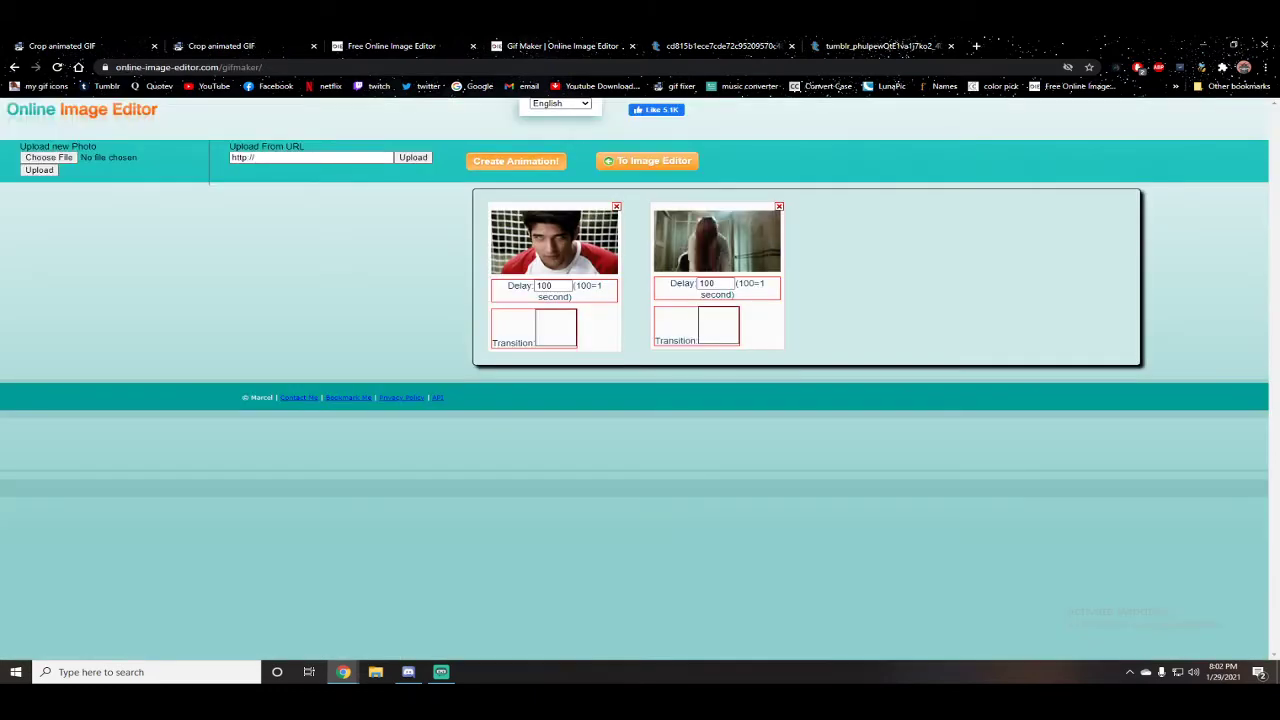
{"action": "left_click", "coordinate": [530, 161]}
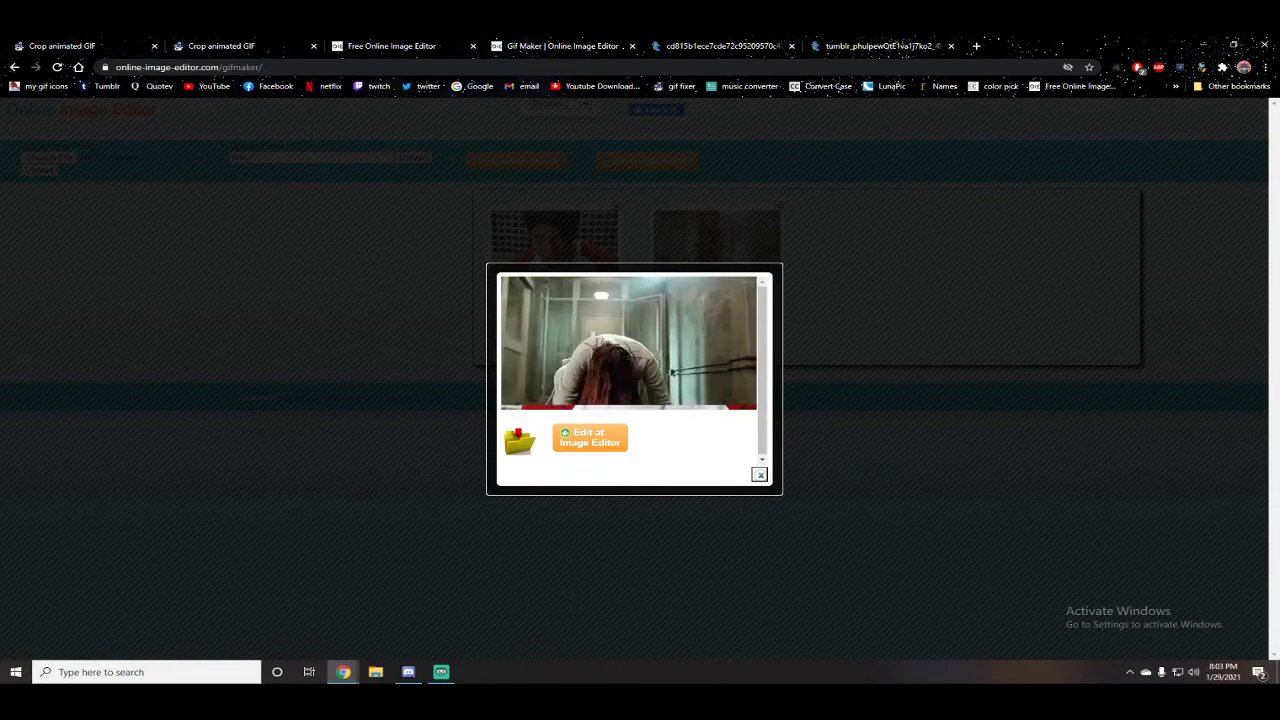
{"action": "left_click", "coordinate": [760, 475]}
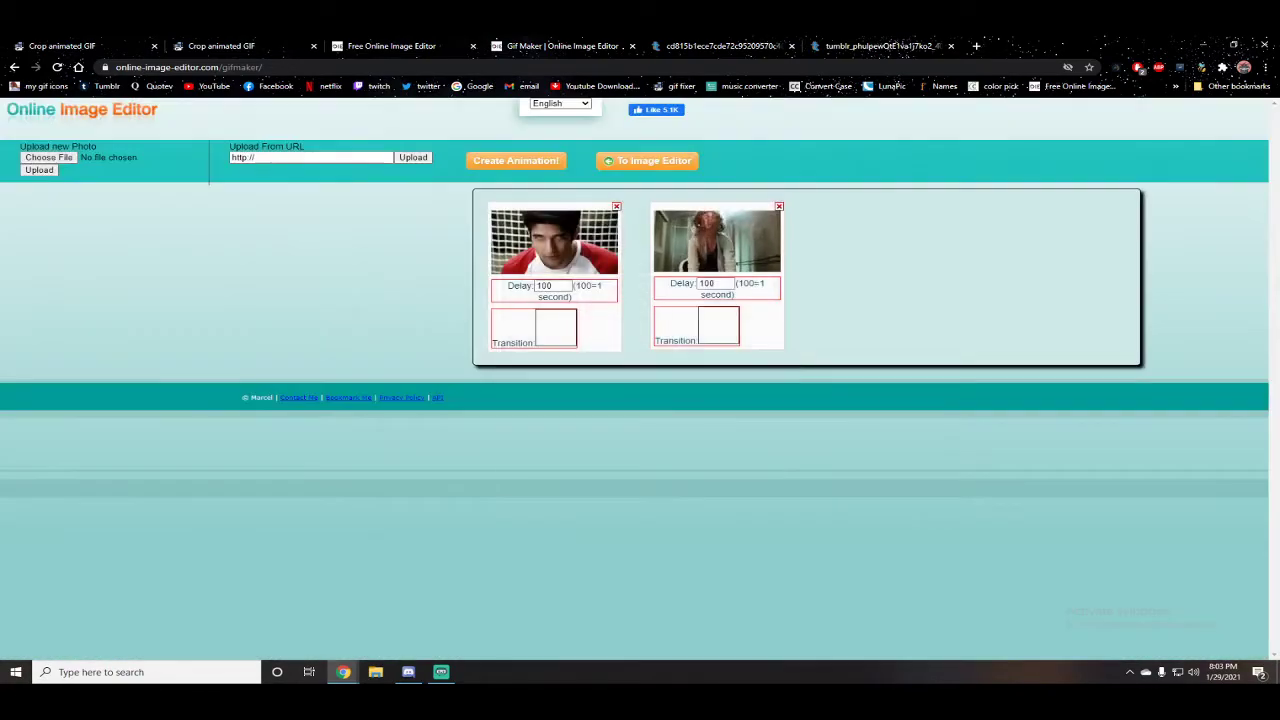
{"action": "left_click", "coordinate": [632, 46]}
Step: Clear the 3:2 aspect ratio on the girl GIF's crop and extend the selection to the full width
{"action": "left_click", "coordinate": [221, 46]}
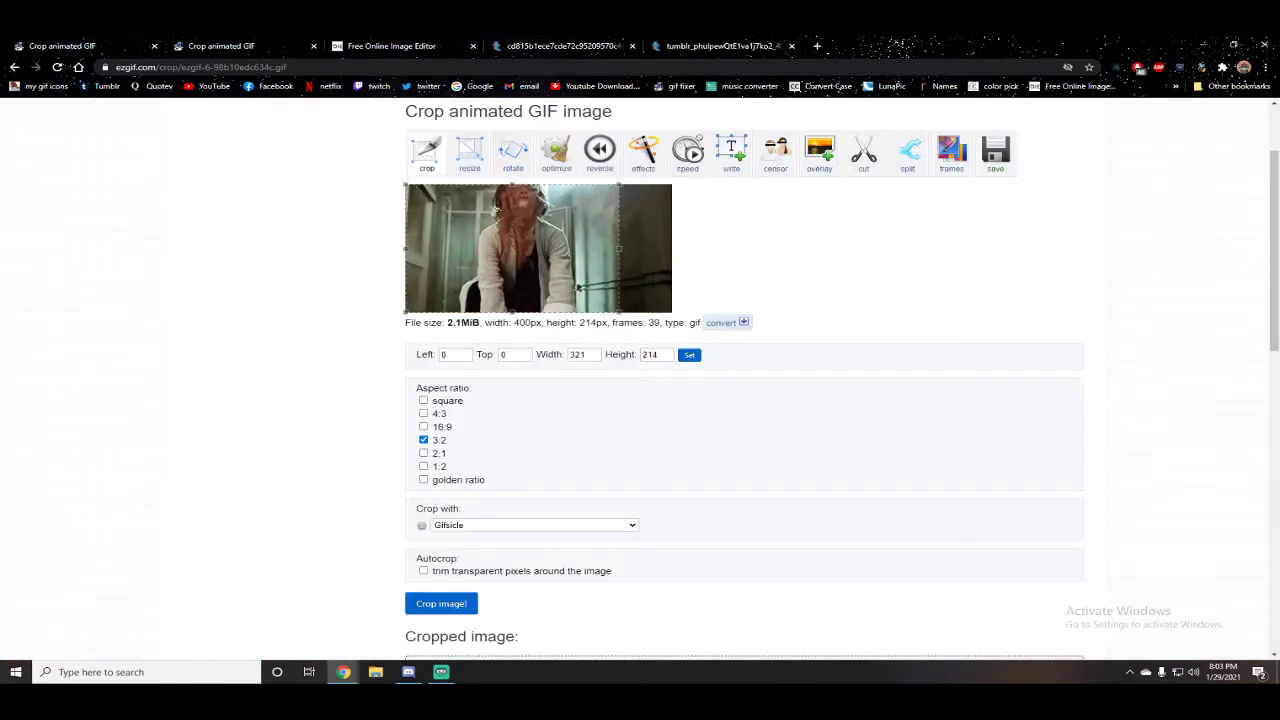
{"action": "left_click", "coordinate": [423, 440]}
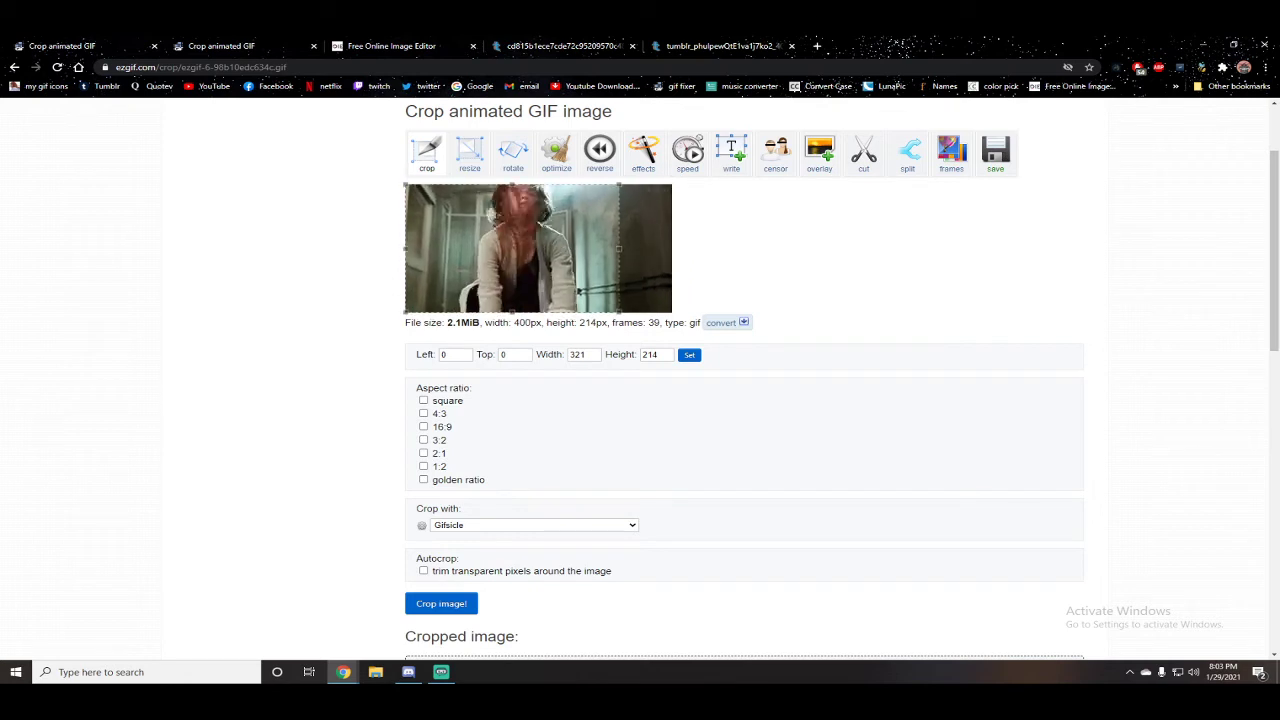
{"action": "left_click_drag", "start_coordinate": [619, 249], "coordinate": [673, 249]}
Step: Set the boy GIF's crop height to 214
{"action": "left_click", "coordinate": [62, 46]}
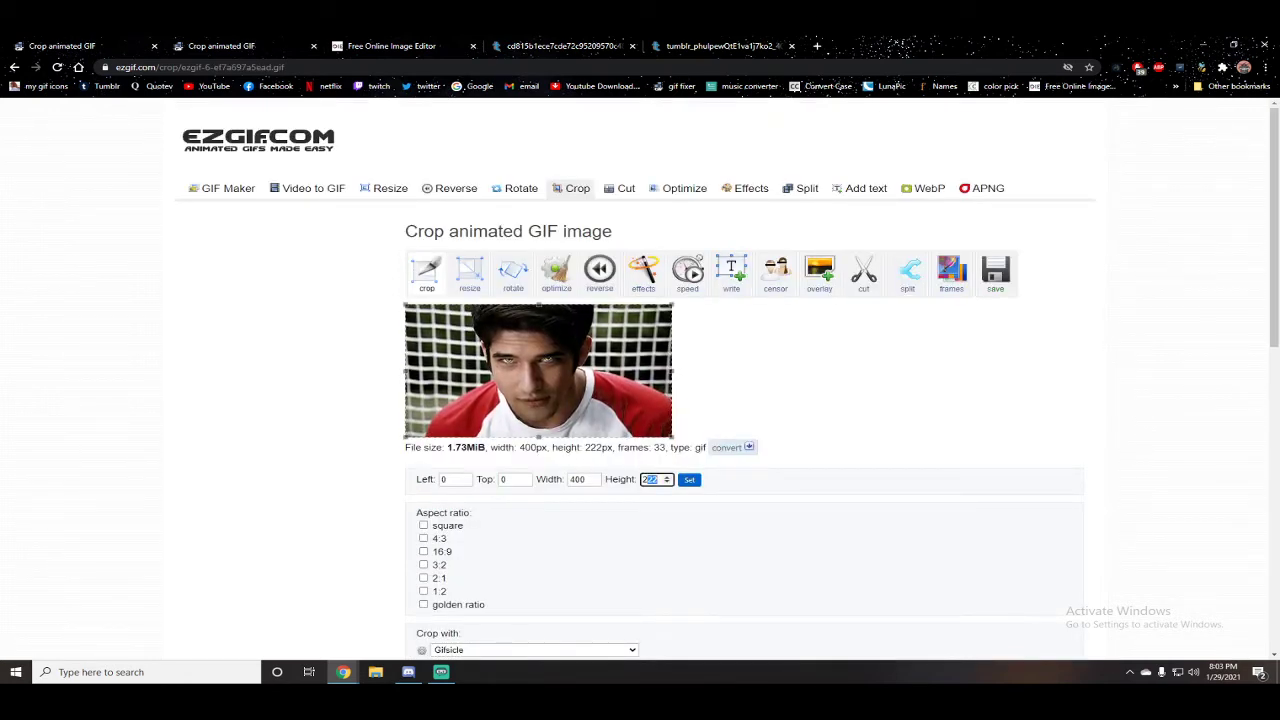
{"action": "type", "text": "214"}
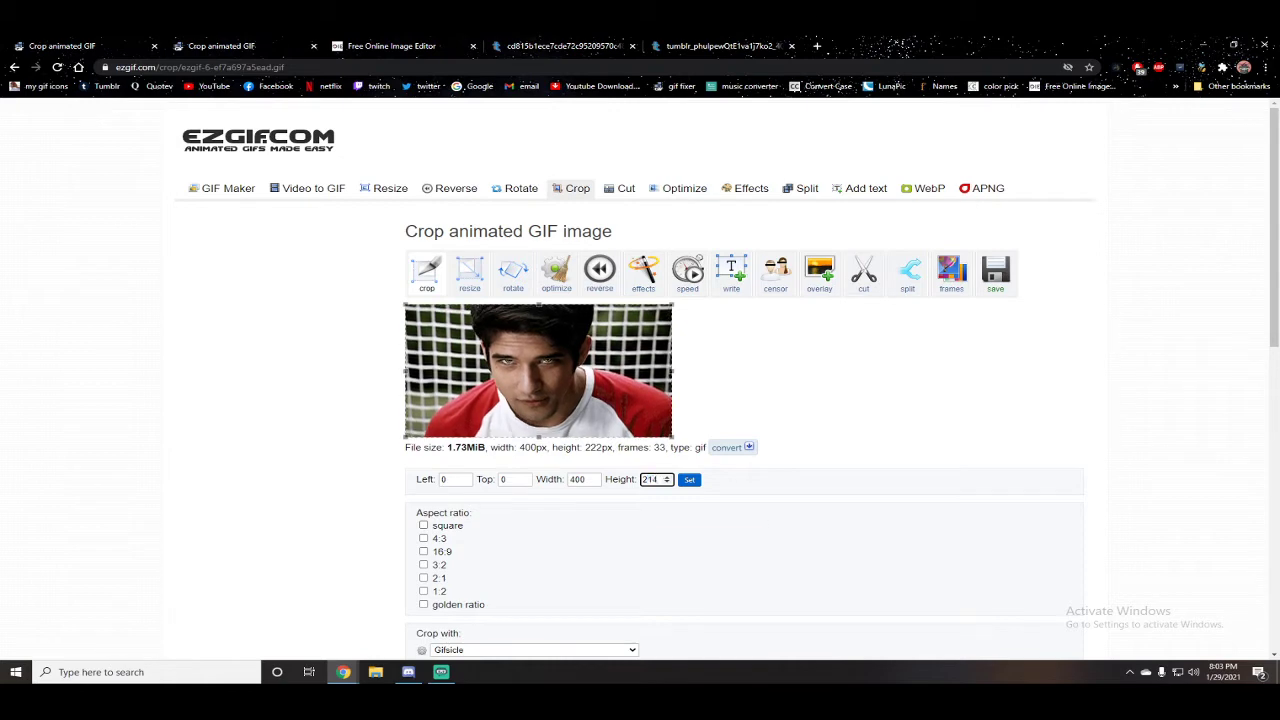
{"action": "key", "text": "Tab"}
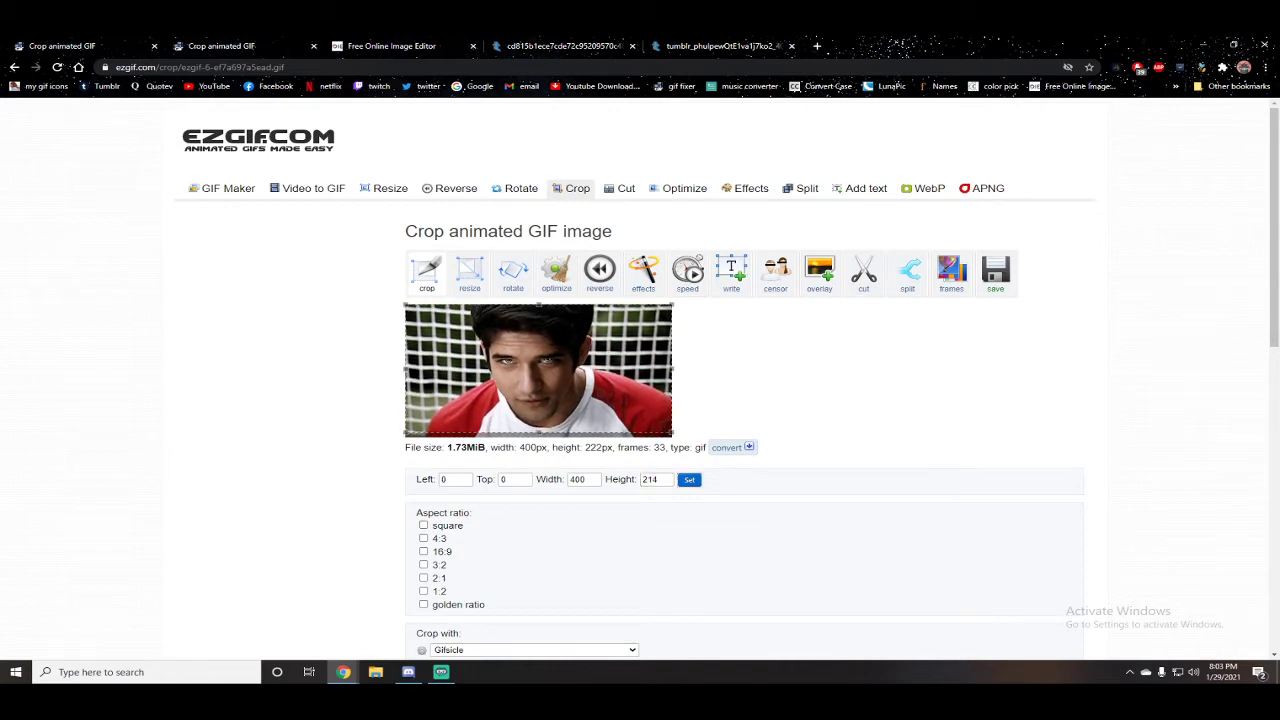
Step: Copy the image address of the cropped boy GIF
{"action": "scroll", "coordinate": [640, 400], "scroll_direction": "down", "scroll_amount": 3}
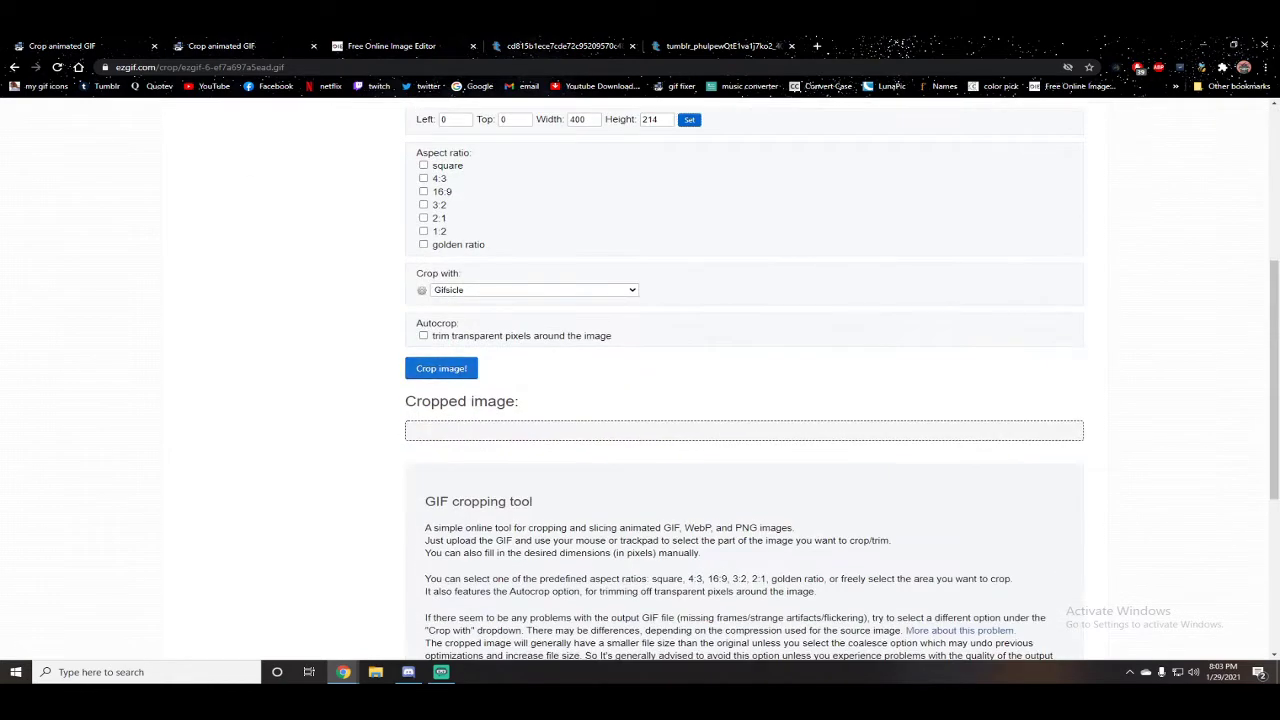
{"action": "scroll", "coordinate": [597, 360], "scroll_direction": "down", "scroll_amount": 1}
{"action": "right_click", "coordinate": [597, 360]}
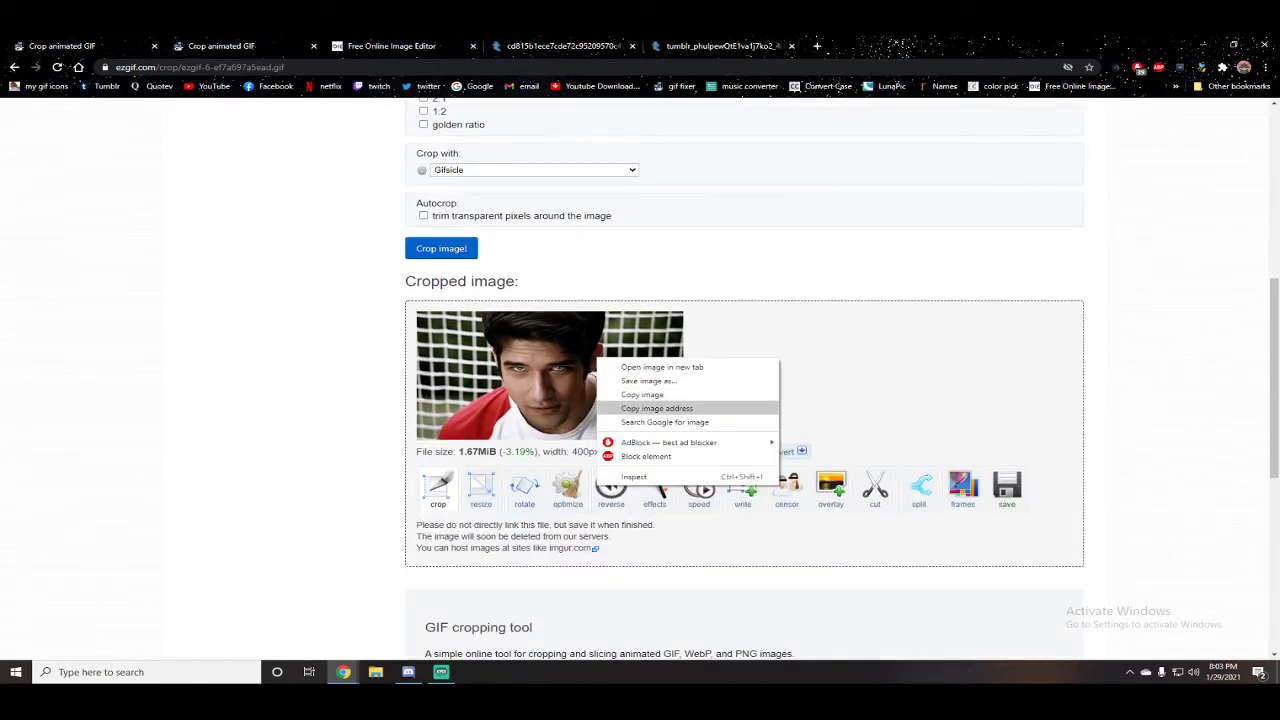
{"action": "left_click", "coordinate": [656, 408]}
Step: Upload an image in the Free Online Image Editor using the pasted address, then open its animation frame tool
{"action": "left_click", "coordinate": [391, 46]}
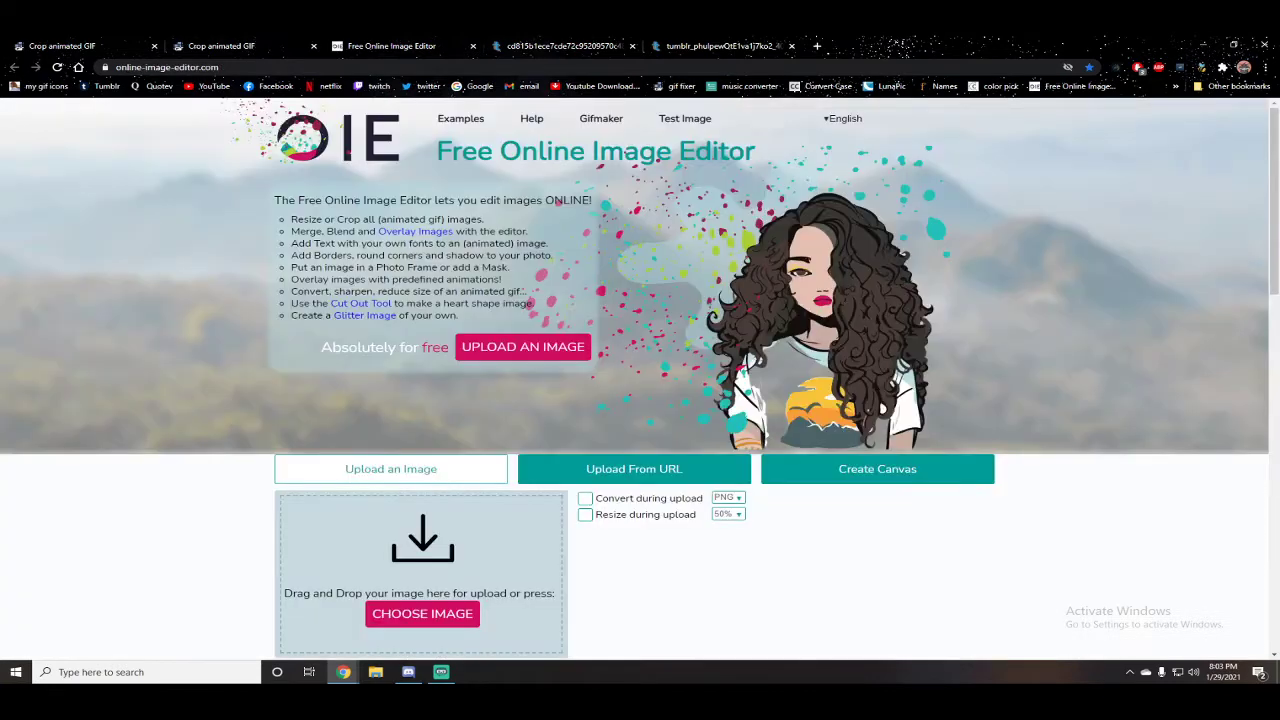
{"action": "left_click", "coordinate": [422, 614]}
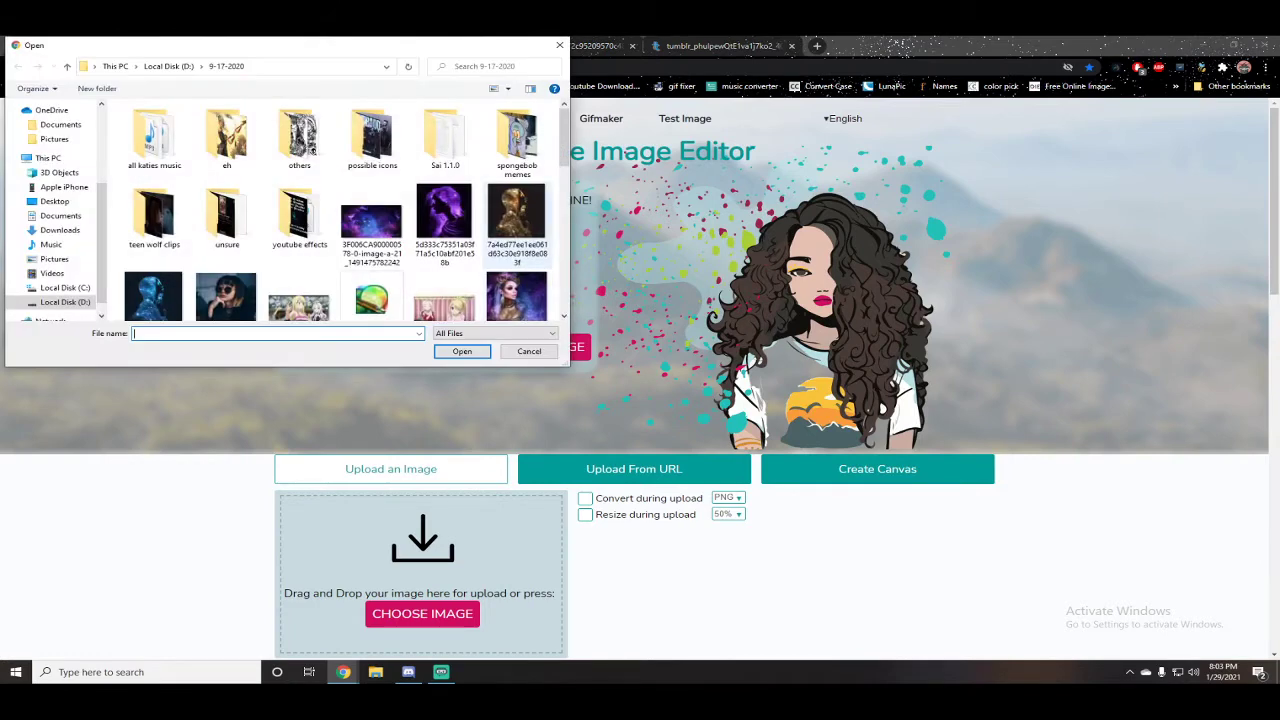
{"action": "key", "text": "ctrl+v"}
{"action": "key", "text": "Return"}
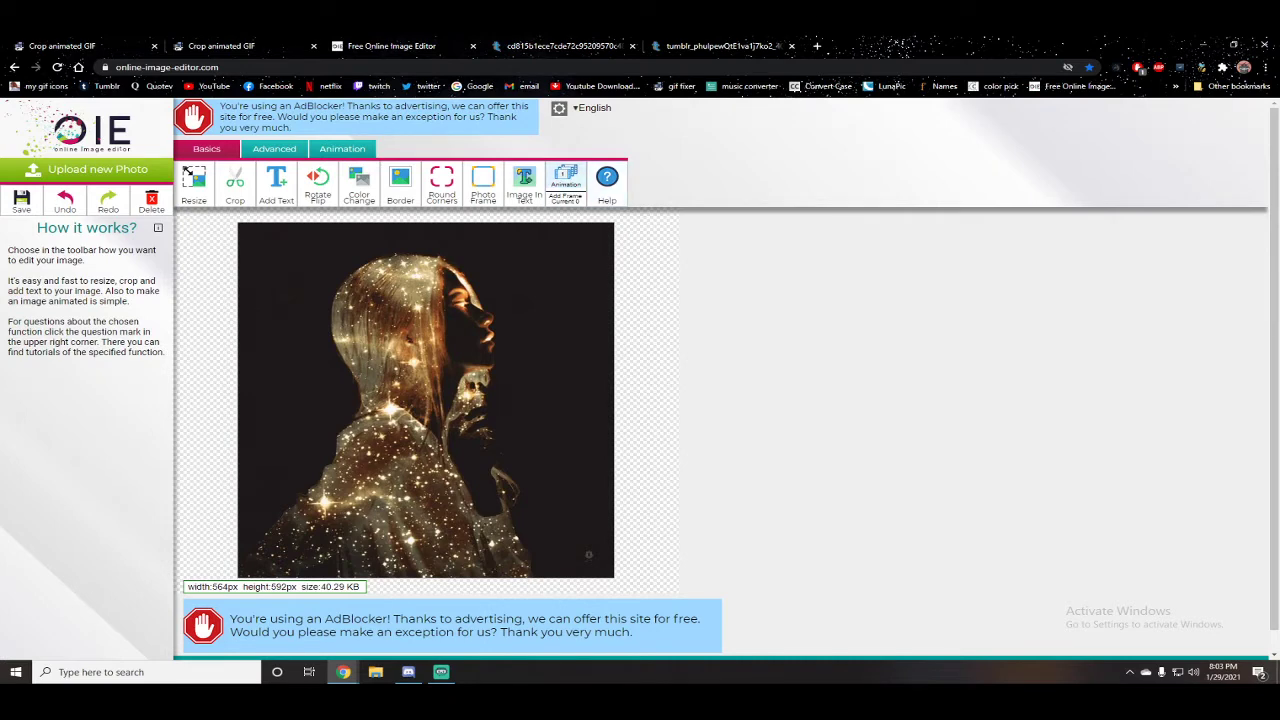
{"action": "left_click", "coordinate": [566, 178]}
Step: Copy the cropped boy GIF's image address again and return to the GIF maker
{"action": "left_click", "coordinate": [62, 46]}
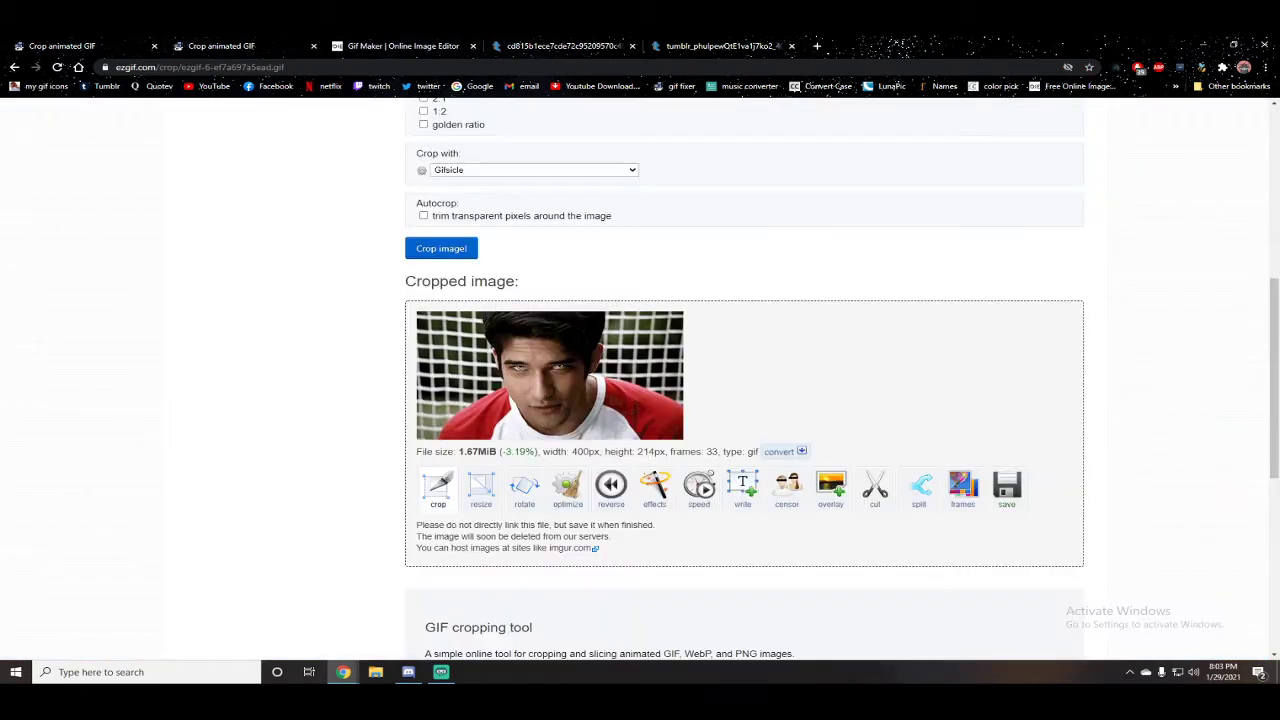
{"action": "right_click", "coordinate": [640, 379]}
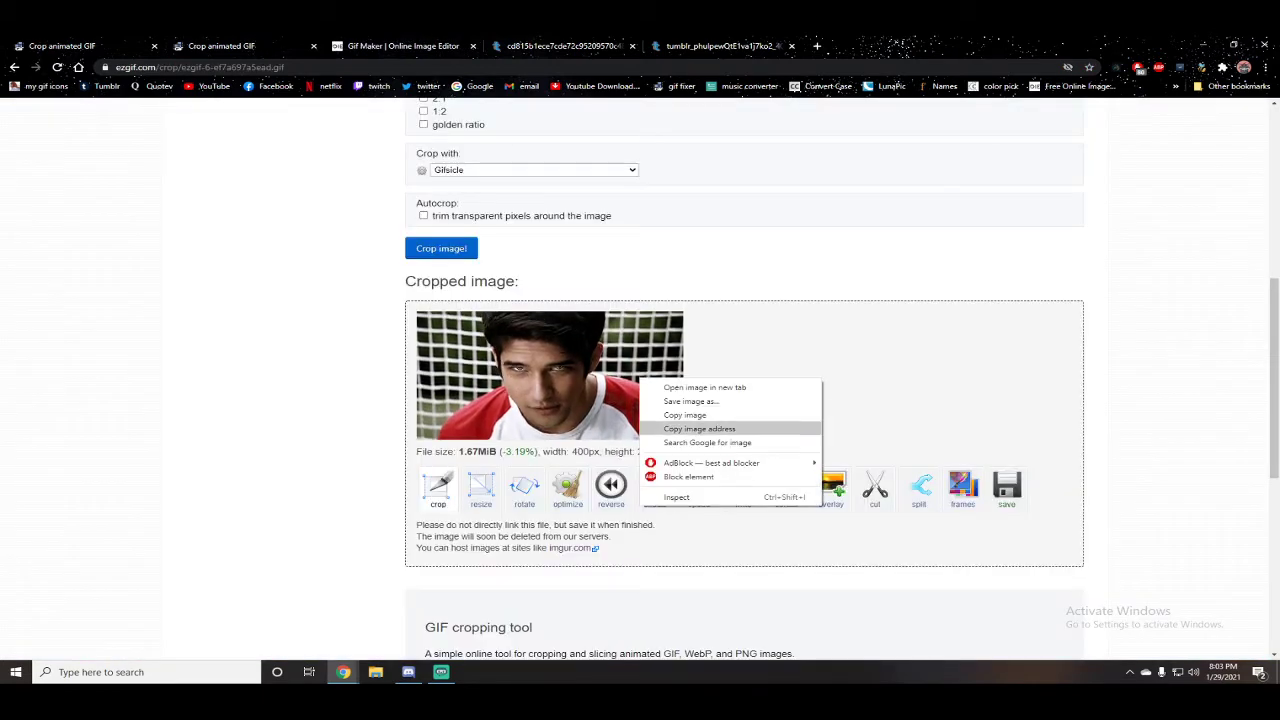
{"action": "left_click", "coordinate": [699, 428]}
{"action": "left_click", "coordinate": [403, 46]}
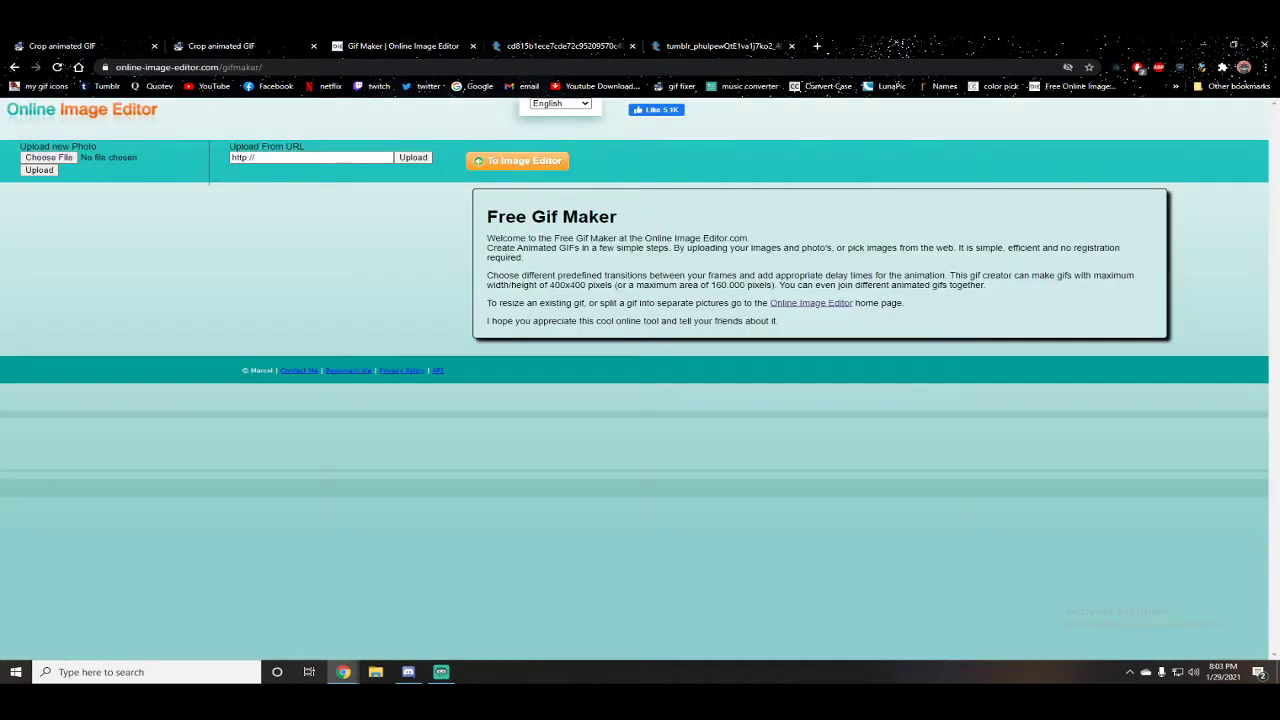
Step: Upload the cropped boy GIF to the GIF maker from its pasted image address
{"action": "left_click", "coordinate": [311, 157]}
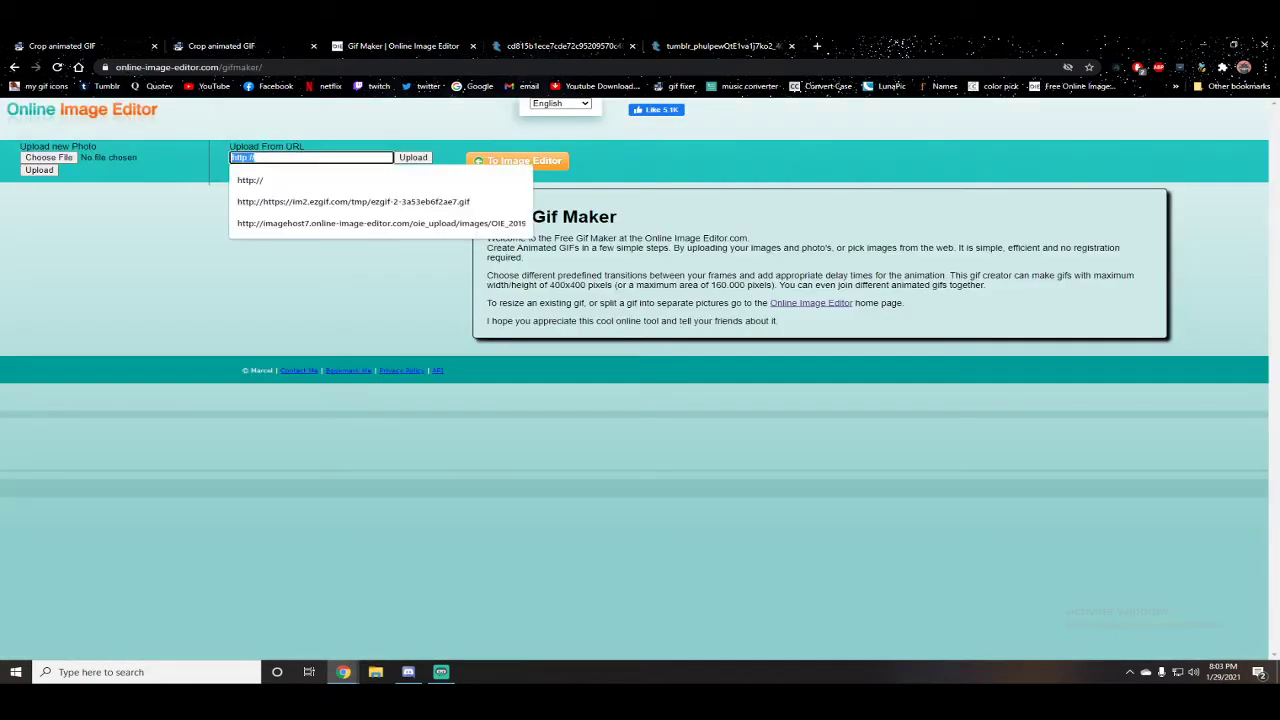
{"action": "key", "text": "ctrl+v"}
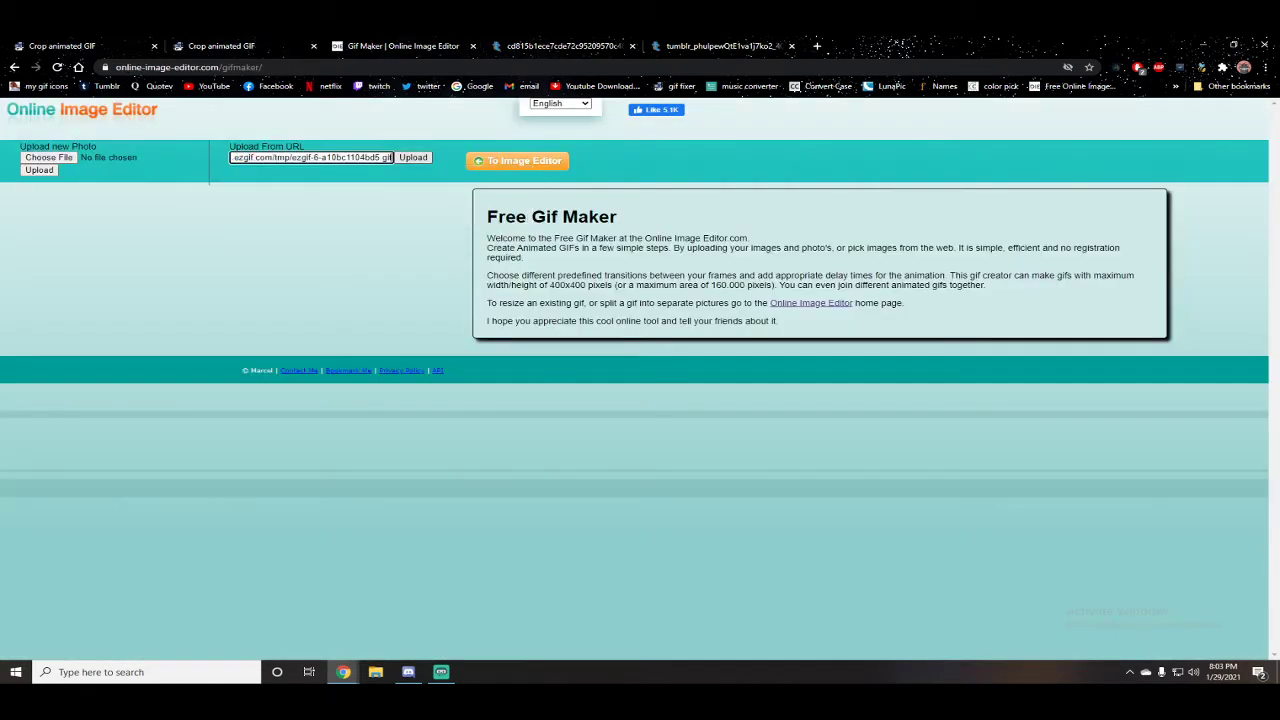
{"action": "left_click", "coordinate": [413, 157]}
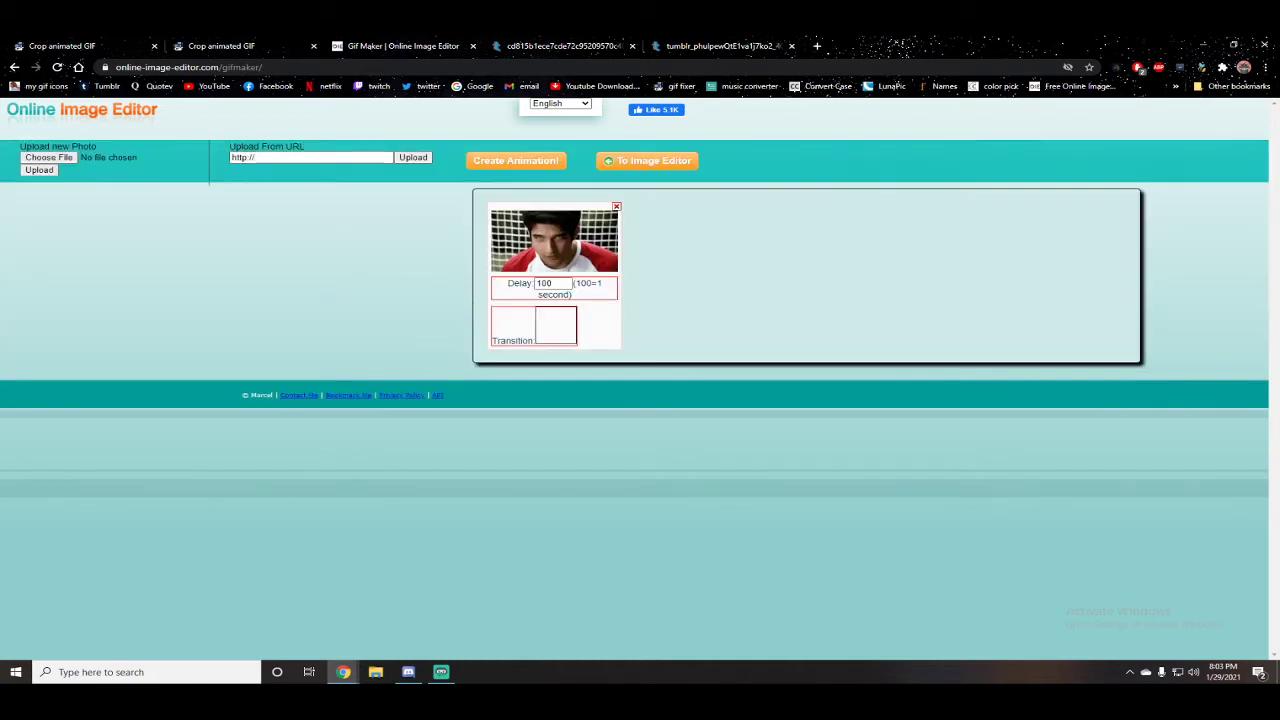
Step: Copy the image address of the cropped girl GIF on ezgif
{"action": "left_click", "coordinate": [222, 46]}
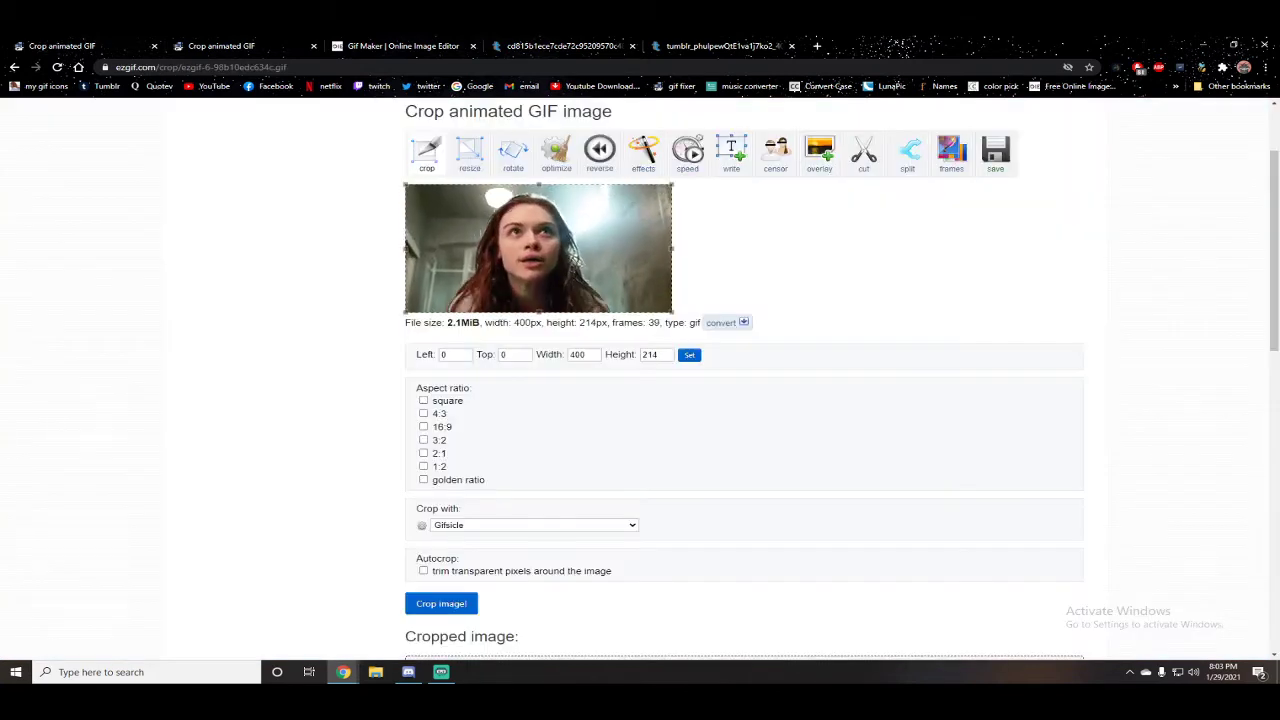
{"action": "scroll", "coordinate": [494, 290], "scroll_direction": "down", "scroll_amount": 6}
{"action": "right_click", "coordinate": [494, 272]}
{"action": "left_click", "coordinate": [554, 324]}
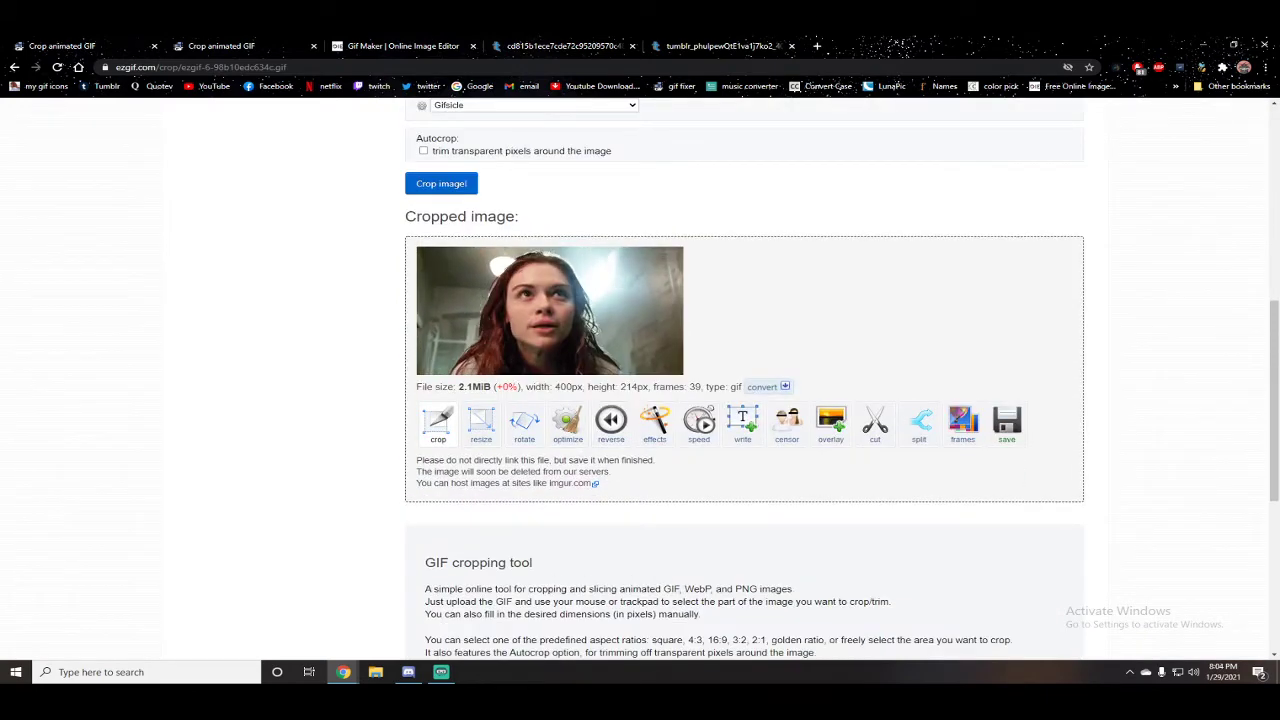
{"action": "right_click", "coordinate": [524, 282]}
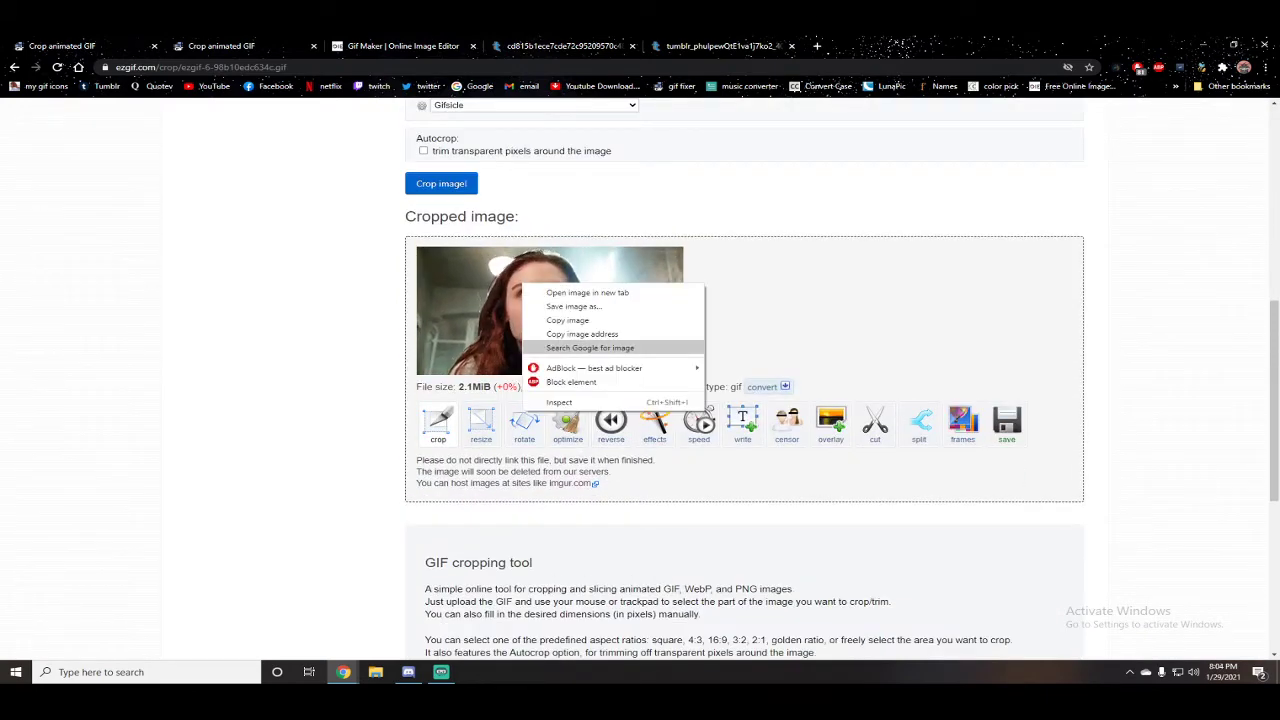
{"action": "left_click", "coordinate": [582, 335]}
Step: Add the cropped girl GIF to the GIF maker as a second frame from its pasted address
{"action": "left_click", "coordinate": [403, 46]}
{"action": "left_click", "coordinate": [322, 157]}
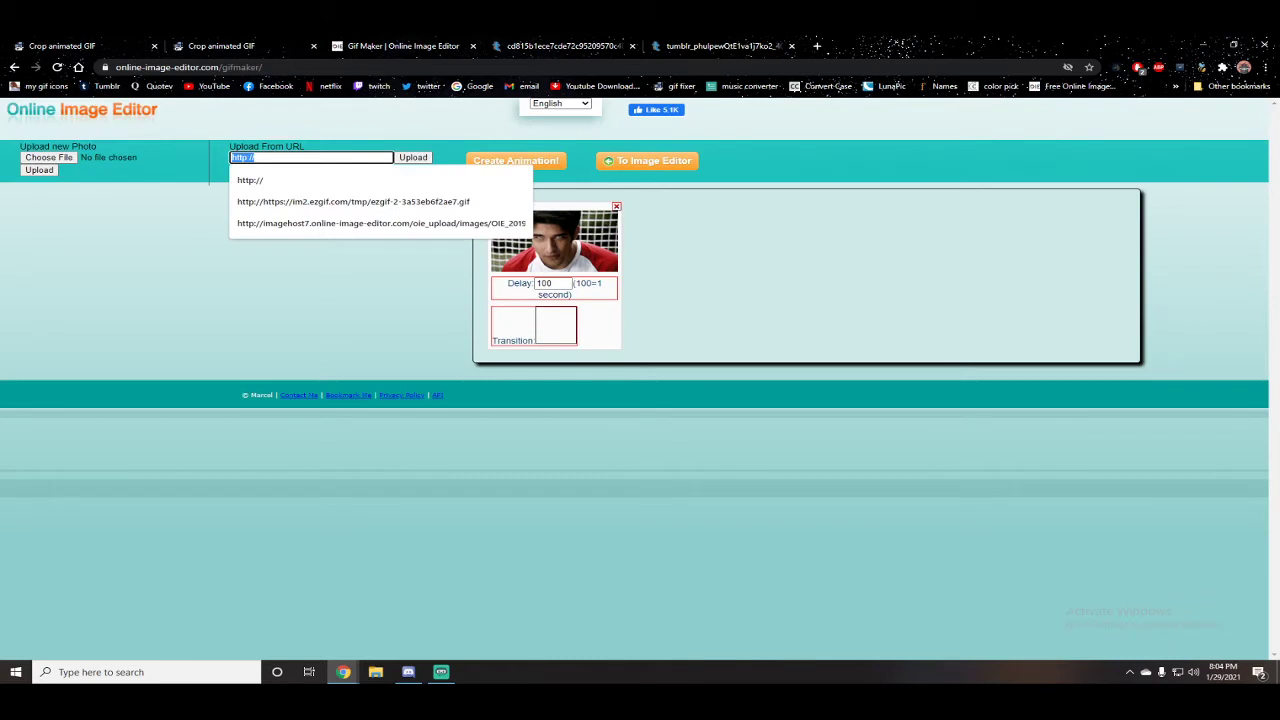
{"action": "key", "text": "ctrl+v"}
{"action": "key", "text": "Return"}
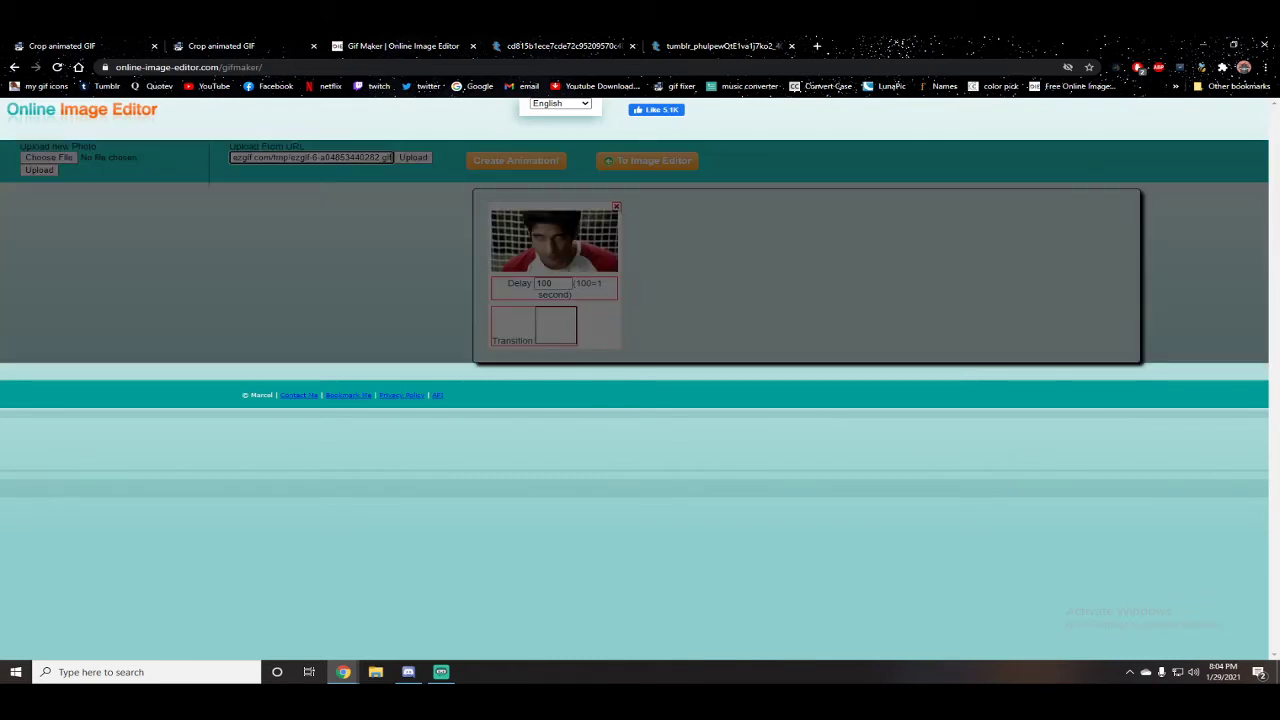
Step: Open imgur.com in the girl's Tumblr GIF tab and close the remaining Tumblr tab
{"action": "left_click", "coordinate": [564, 46]}
{"action": "left_click", "coordinate": [430, 67]}
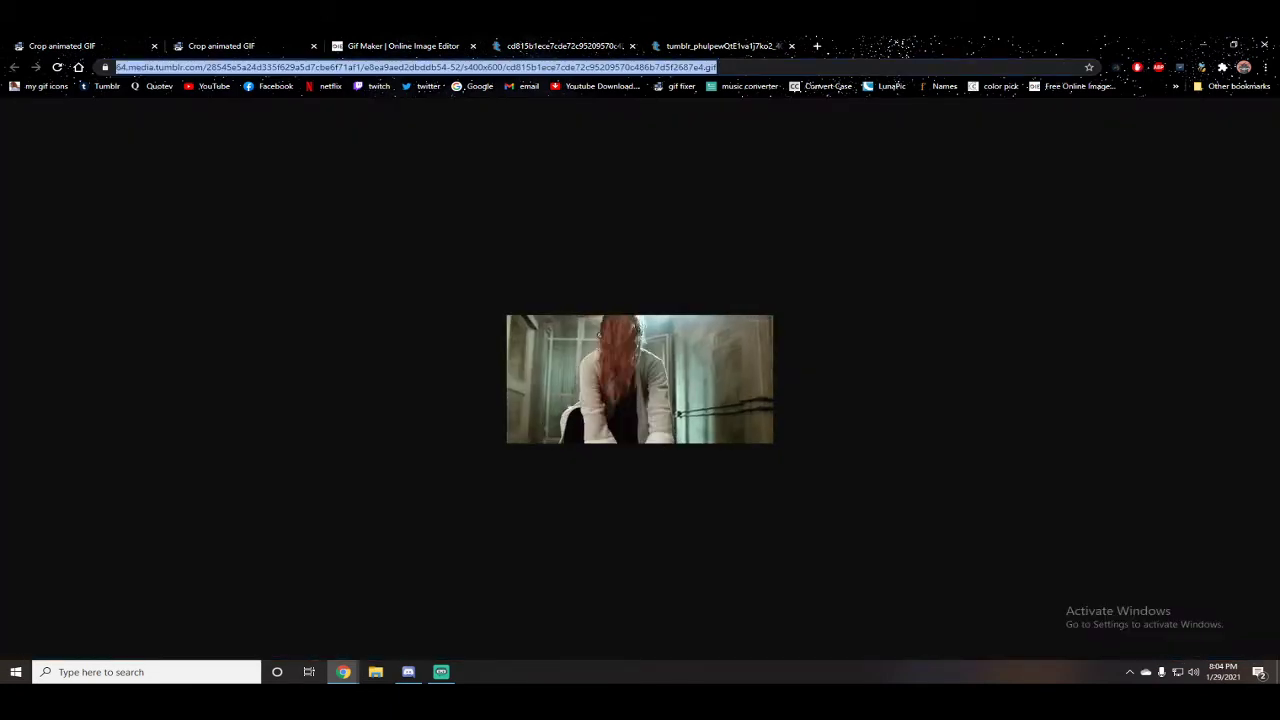
{"action": "type", "text": "imgur.com"}
{"action": "key", "text": "Return"}
{"action": "left_click", "coordinate": [403, 46]}
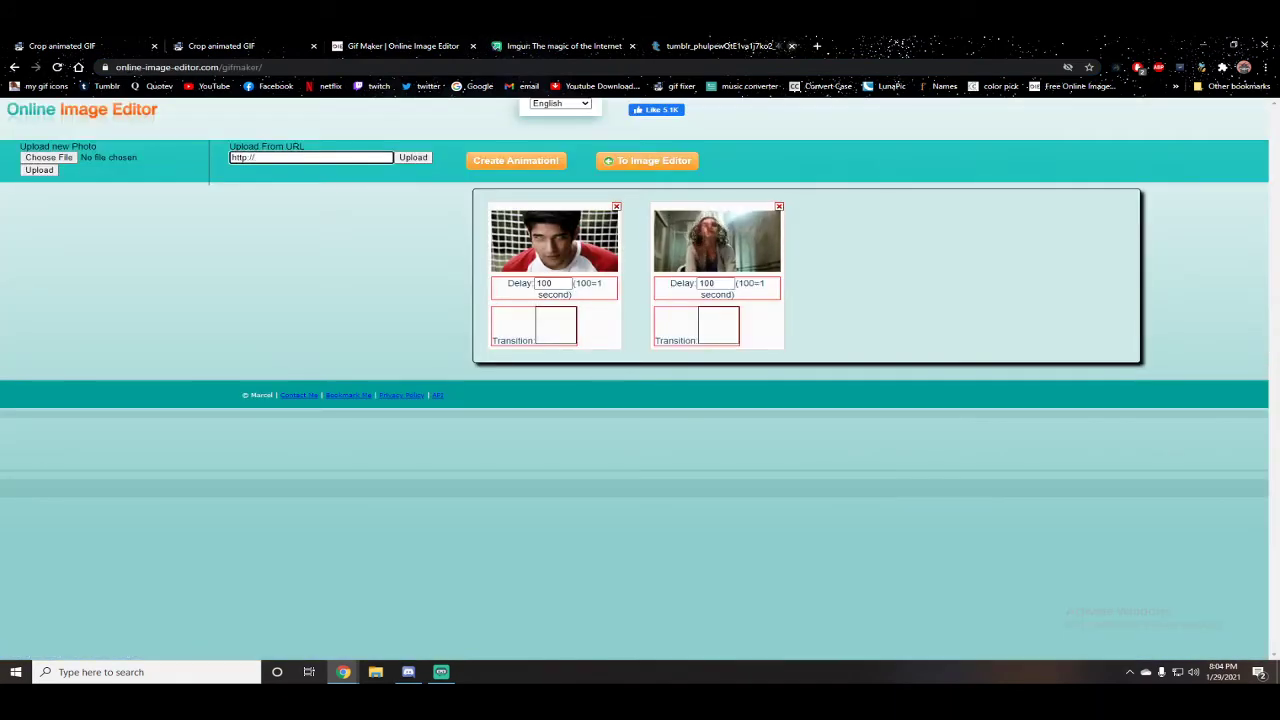
{"action": "left_click", "coordinate": [791, 46]}
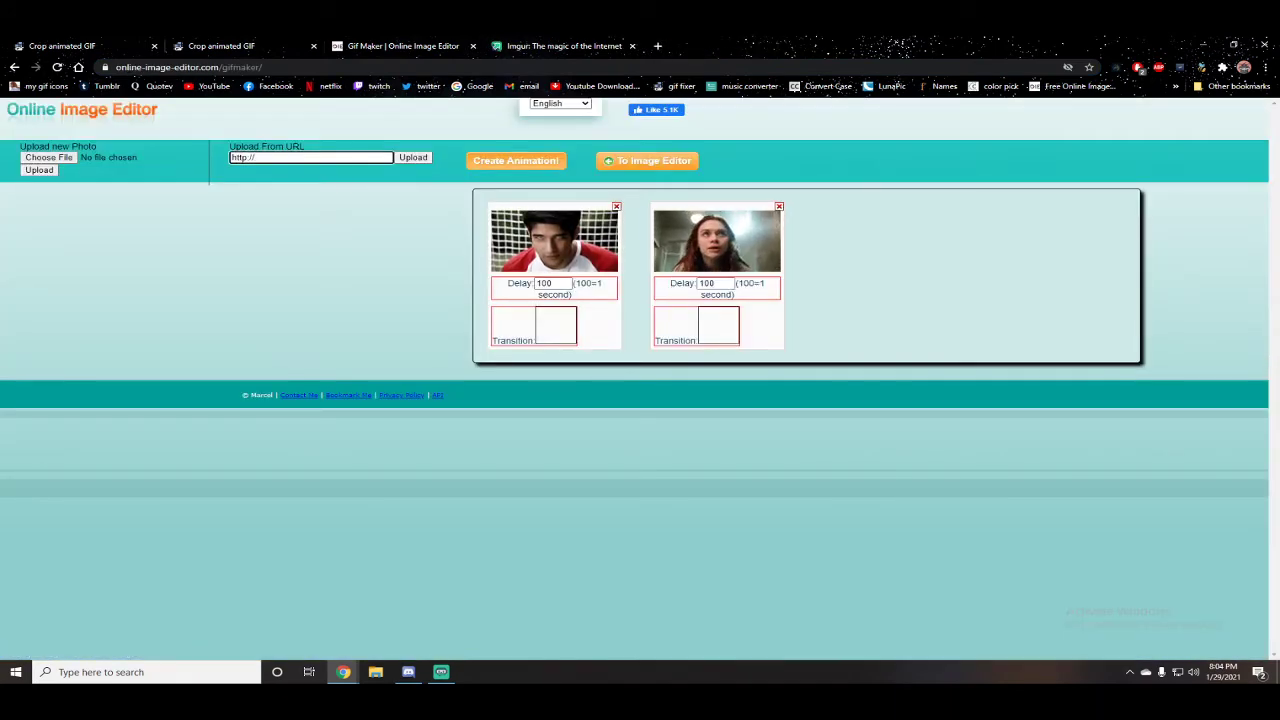
Step: Create the animation and save the resulting GIF to the Desktop as oie_animation
{"action": "left_click", "coordinate": [516, 161]}
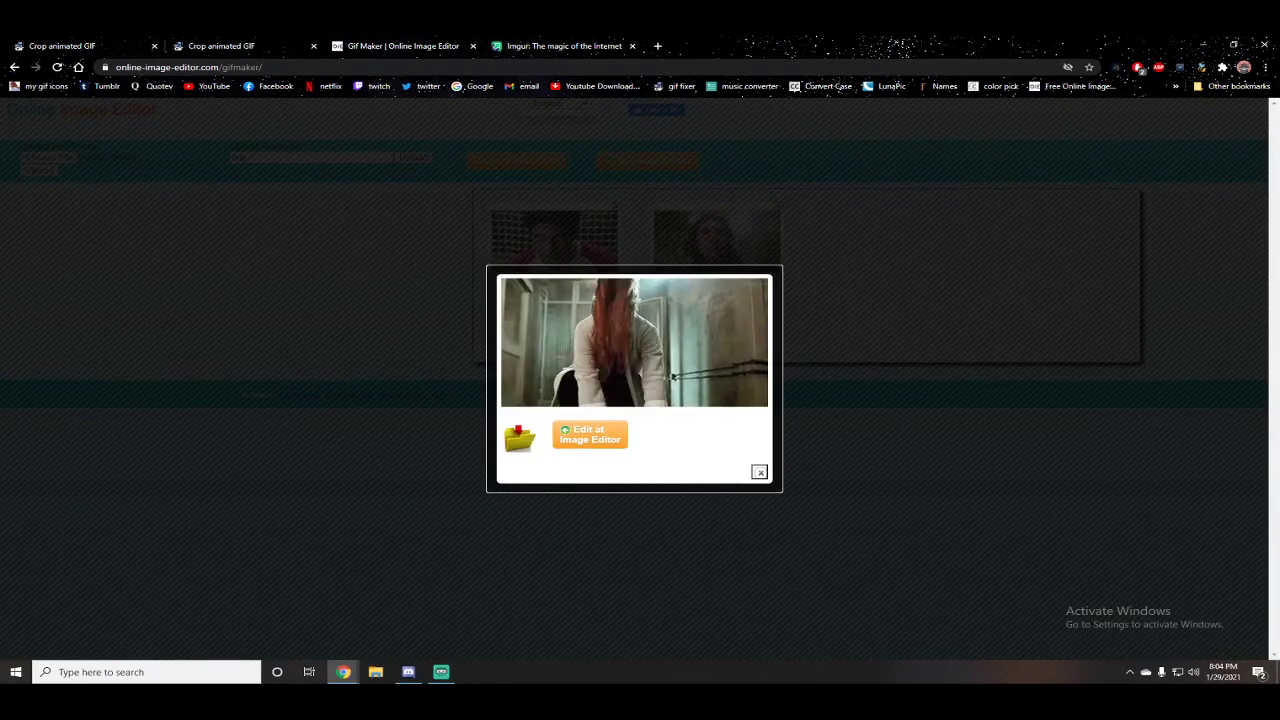
{"action": "right_click", "coordinate": [718, 324]}
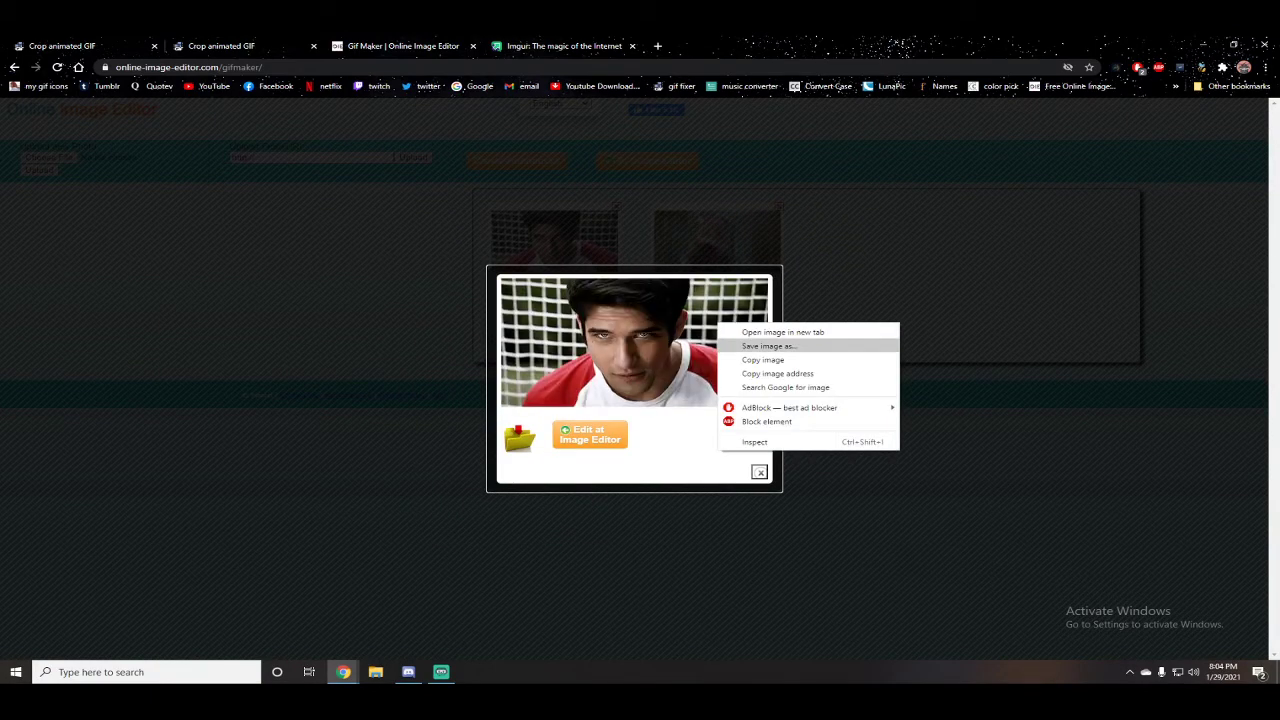
{"action": "left_click", "coordinate": [768, 346]}
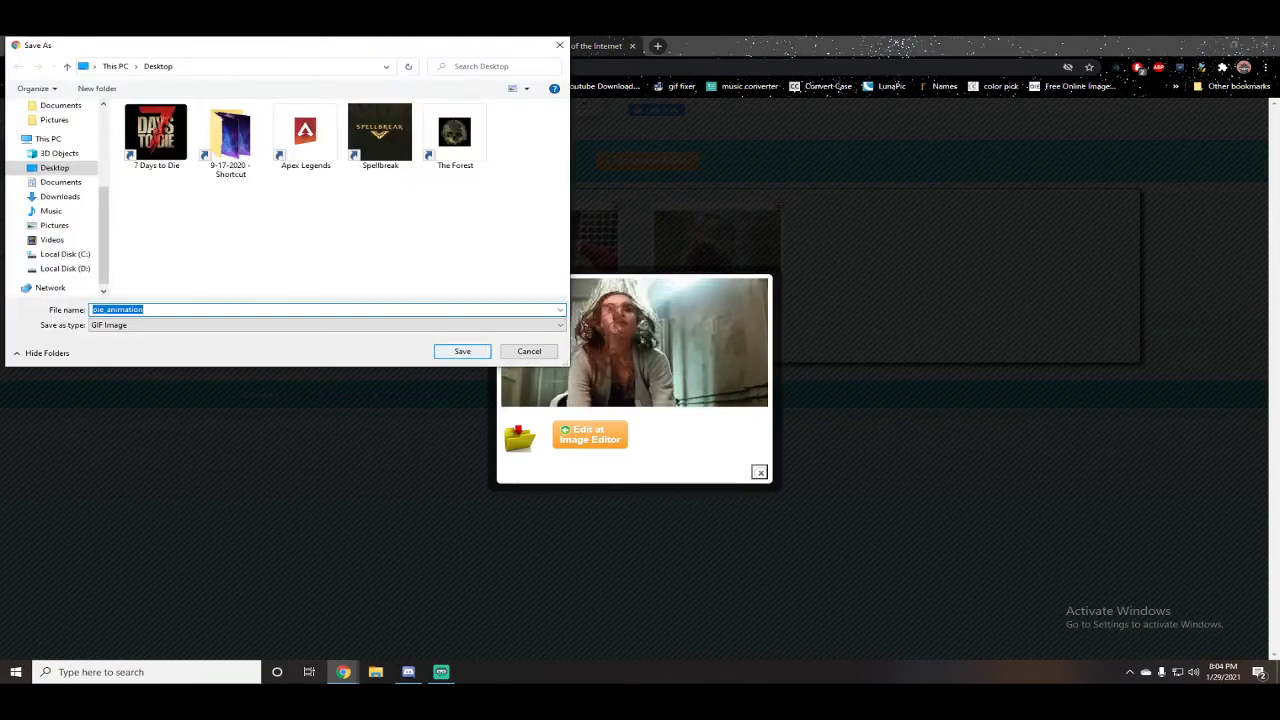
{"action": "left_click", "coordinate": [462, 351]}
Step: Upload the saved oie_animation.gif to Imgur by dropping it onto the page
{"action": "left_click", "coordinate": [565, 46]}
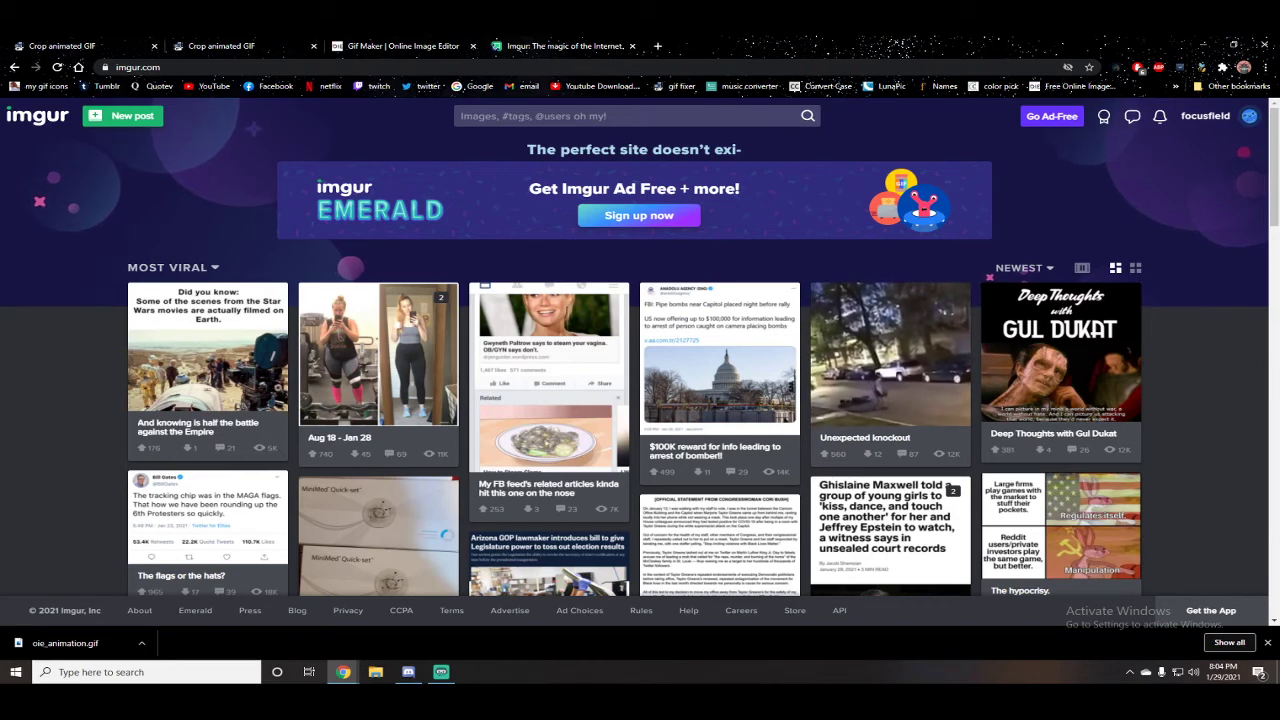
{"action": "left_click_drag", "start_coordinate": [60, 643], "coordinate": [652, 272]}
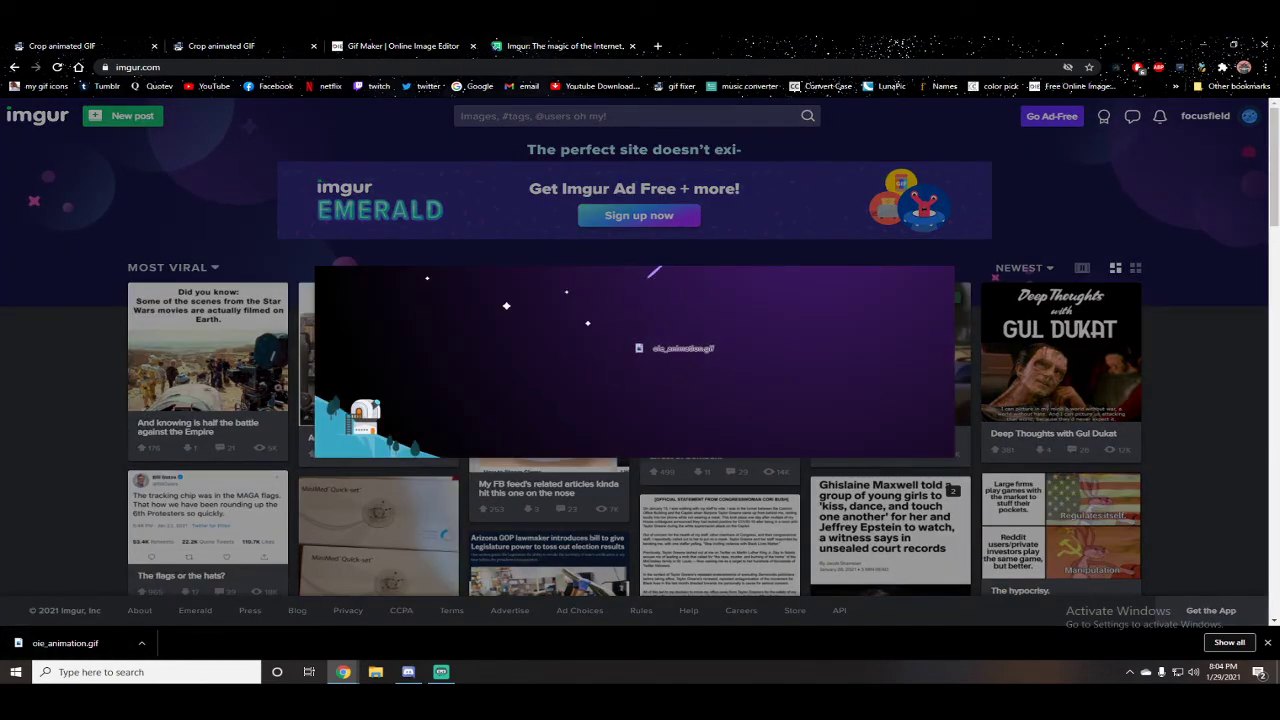
{"action": "left_click_drag", "start_coordinate": [640, 348], "coordinate": [640, 350]}
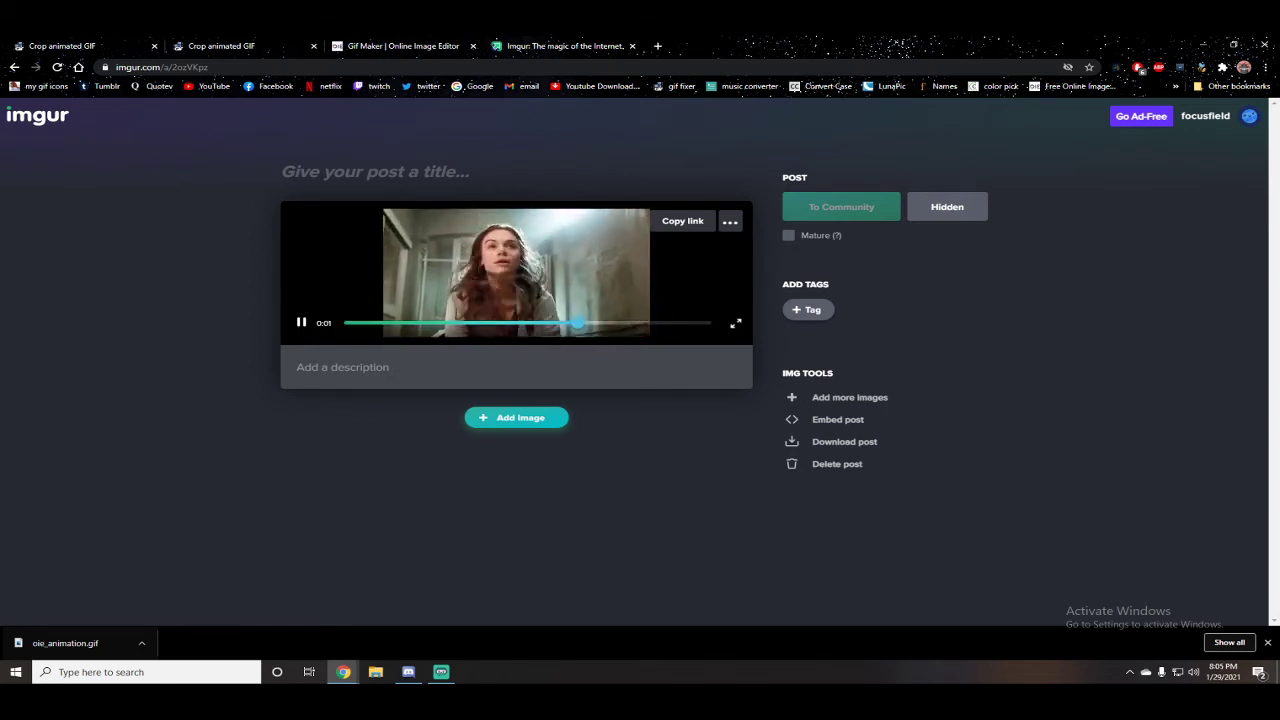
Step: Copy the Imgur post's video address and open it in the tab
{"action": "right_click", "coordinate": [514, 249]}
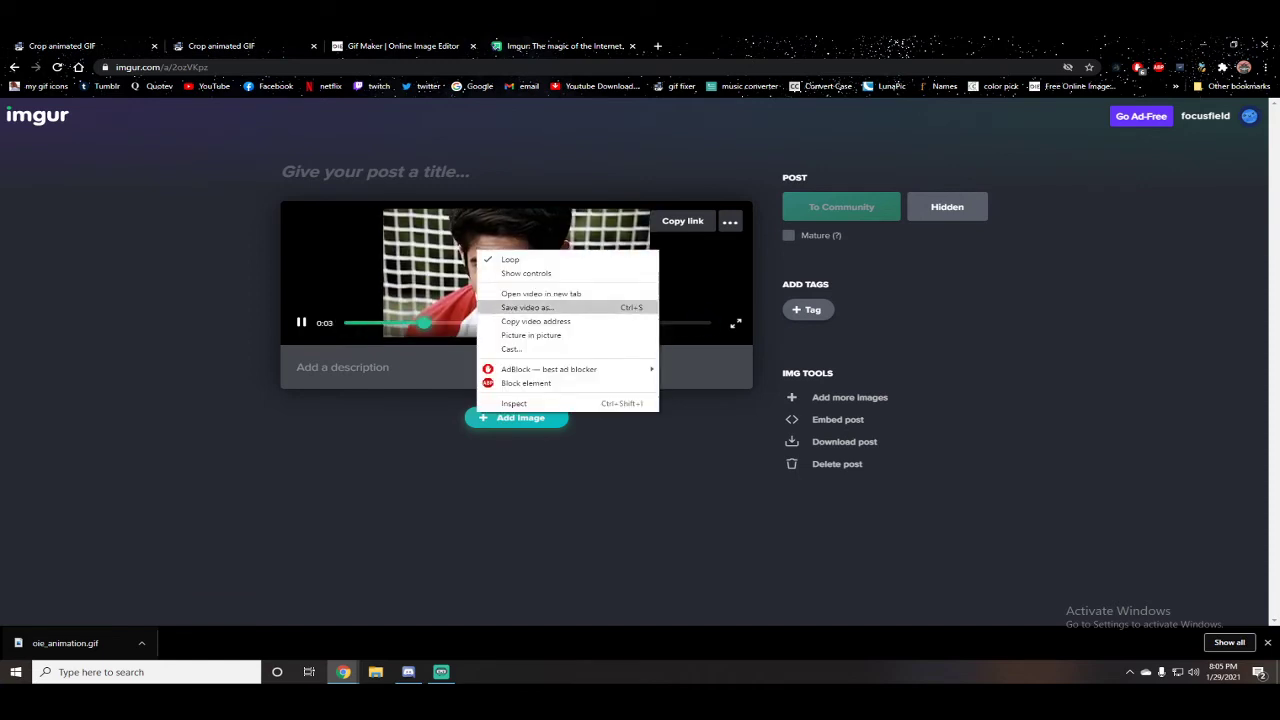
{"action": "left_click", "coordinate": [560, 323]}
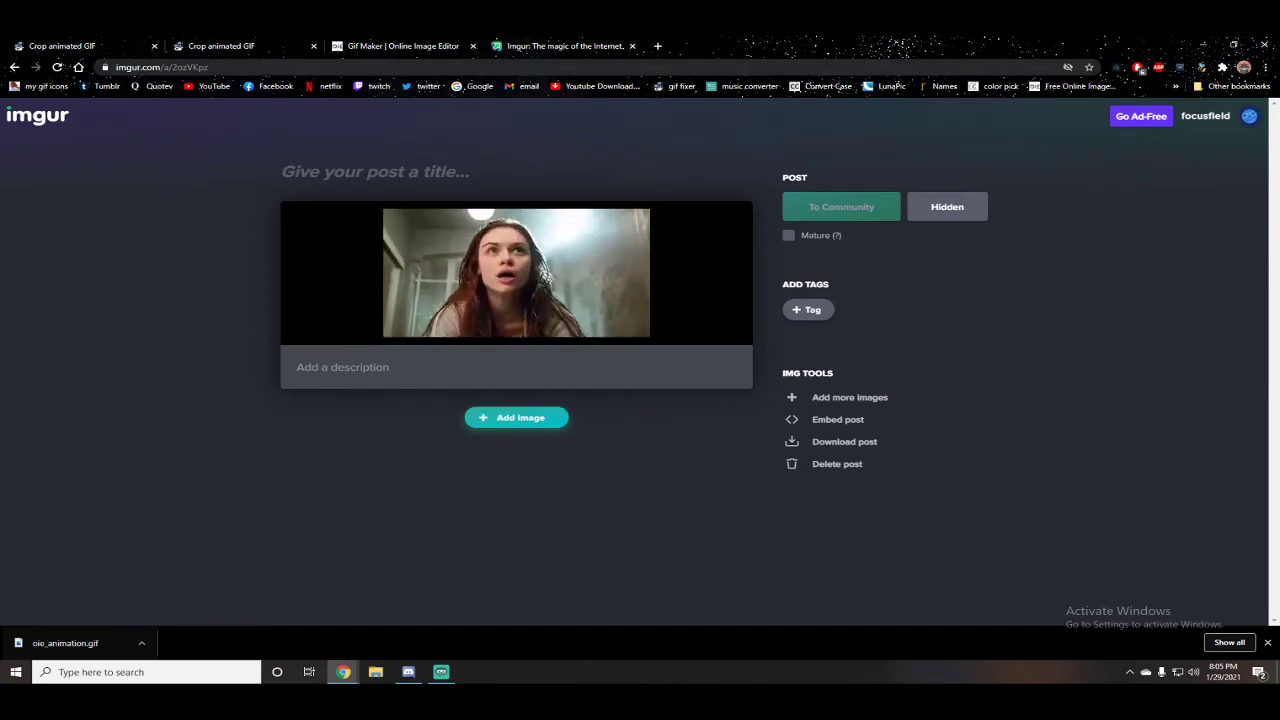
{"action": "left_click", "coordinate": [160, 67]}
{"action": "key", "text": "ctrl+v"}
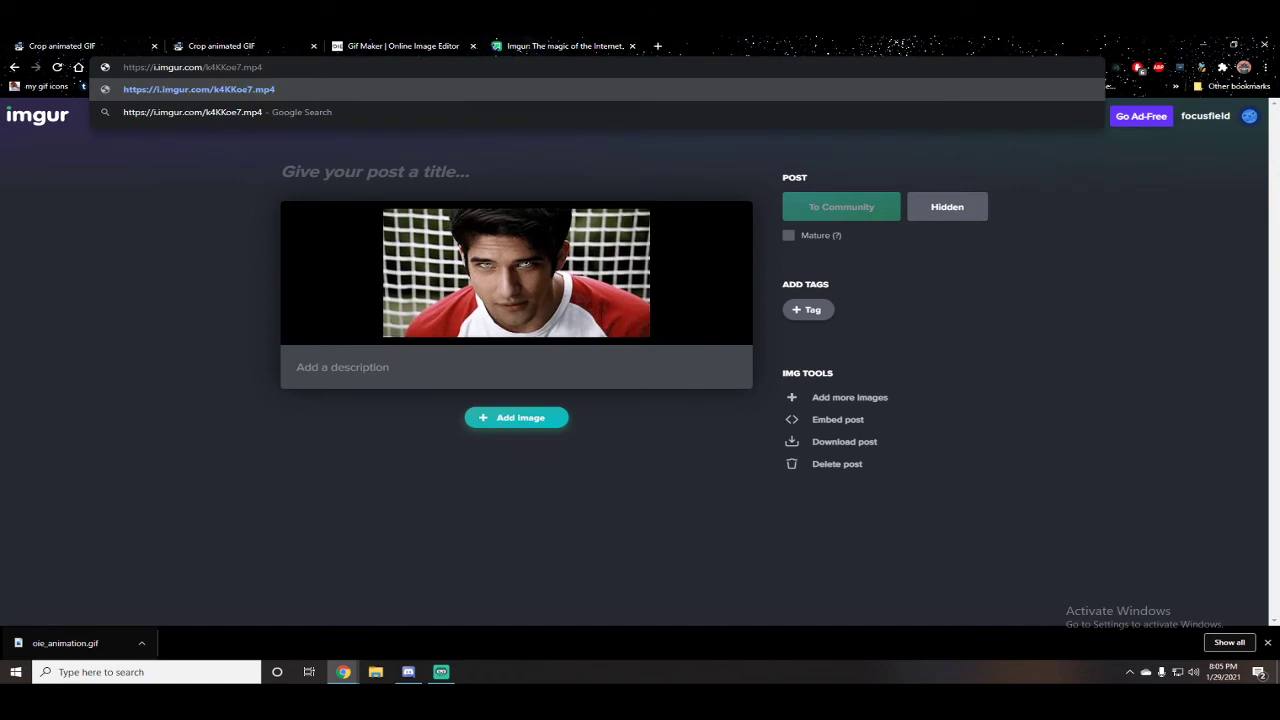
{"action": "key", "text": "Return"}
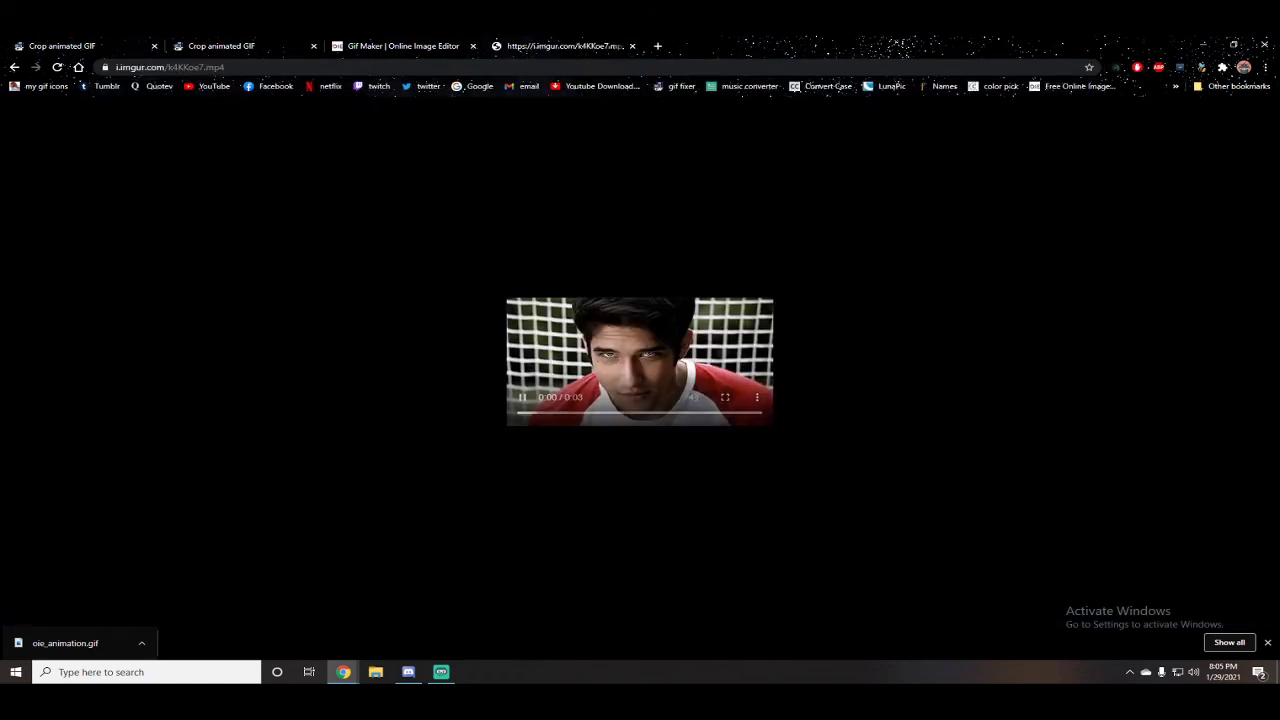
Step: Change the address's file extension from mp4 to gif and load the GIF
{"action": "left_click", "coordinate": [160, 67]}
{"action": "left_click", "coordinate": [256, 67]}
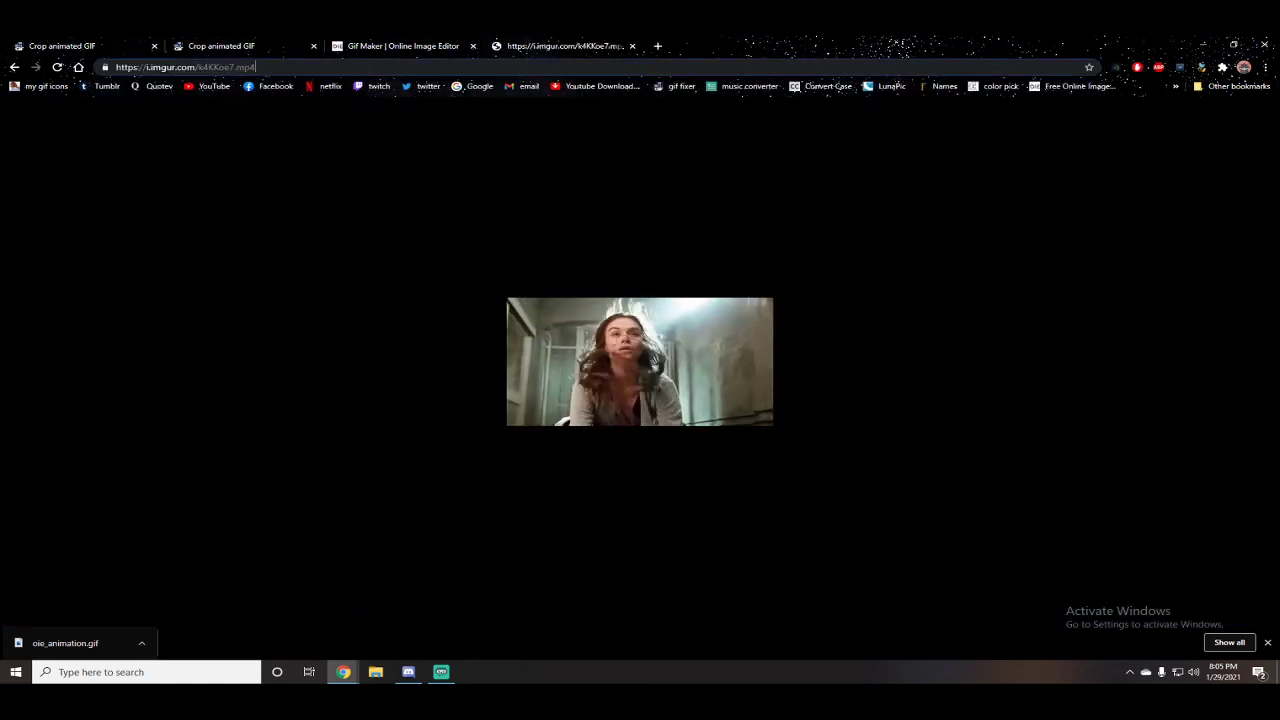
{"action": "key", "text": "BackSpace"}
{"action": "key", "text": "BackSpace"}
{"action": "key", "text": "BackSpace"}
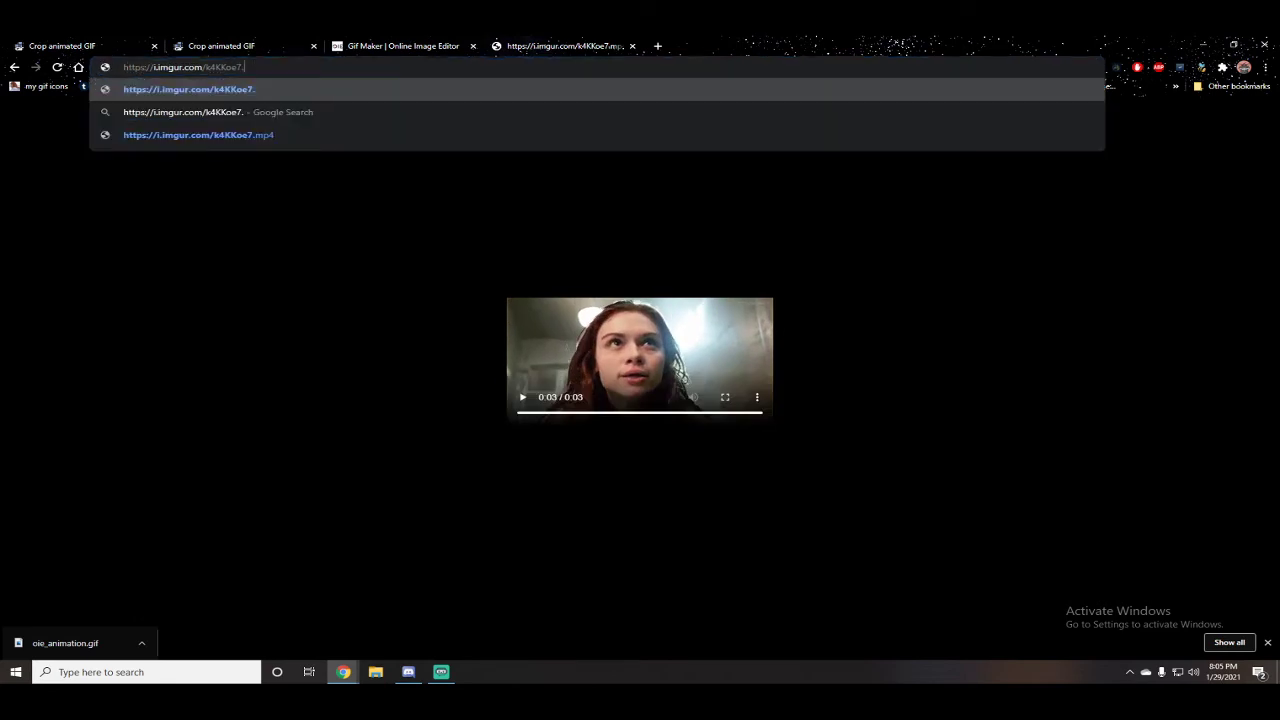
{"action": "type", "text": "gif"}
{"action": "key", "text": "Return"}
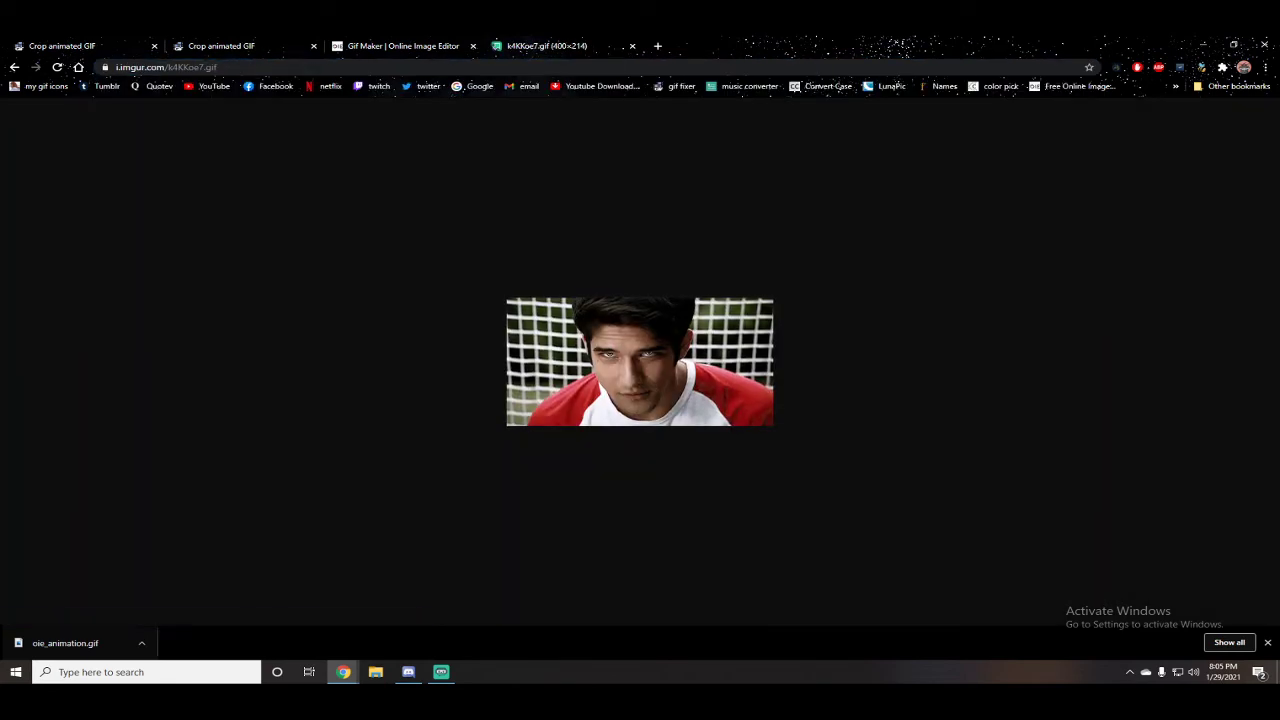
Step: Copy the image address of the Imgur GIF and return to the GIF maker
{"action": "right_click", "coordinate": [638, 405]}
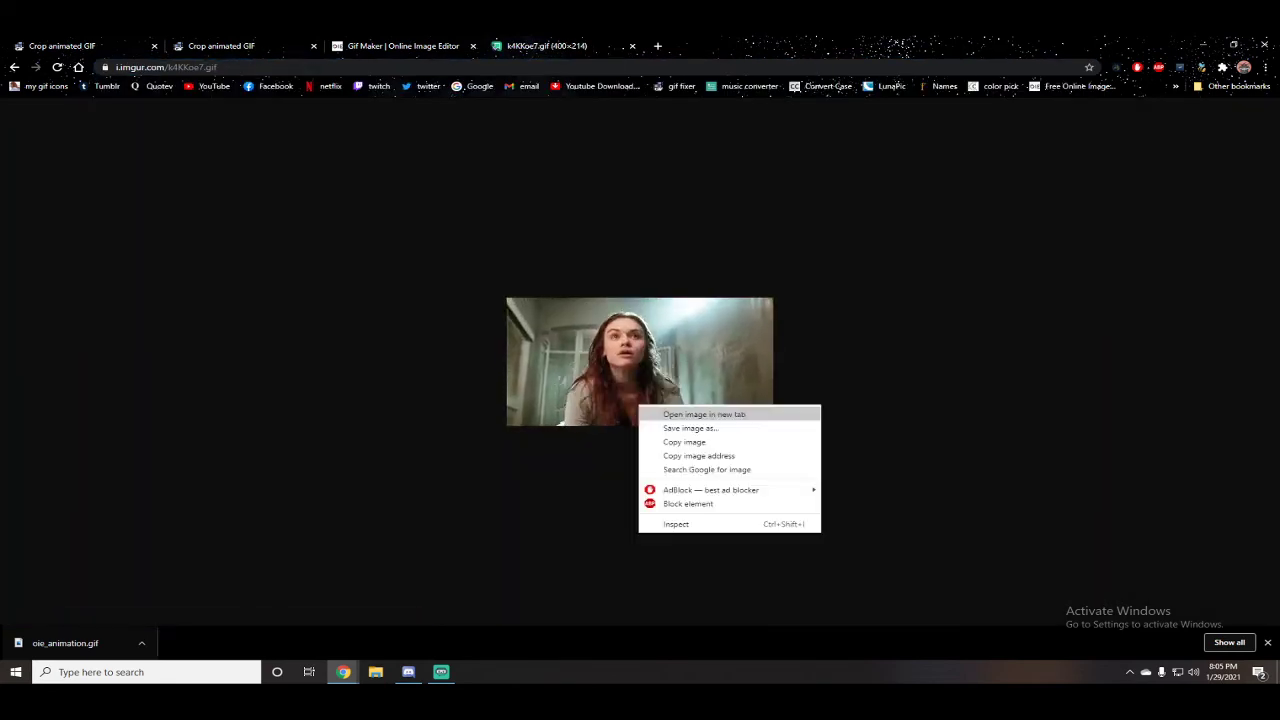
{"action": "left_click", "coordinate": [690, 454]}
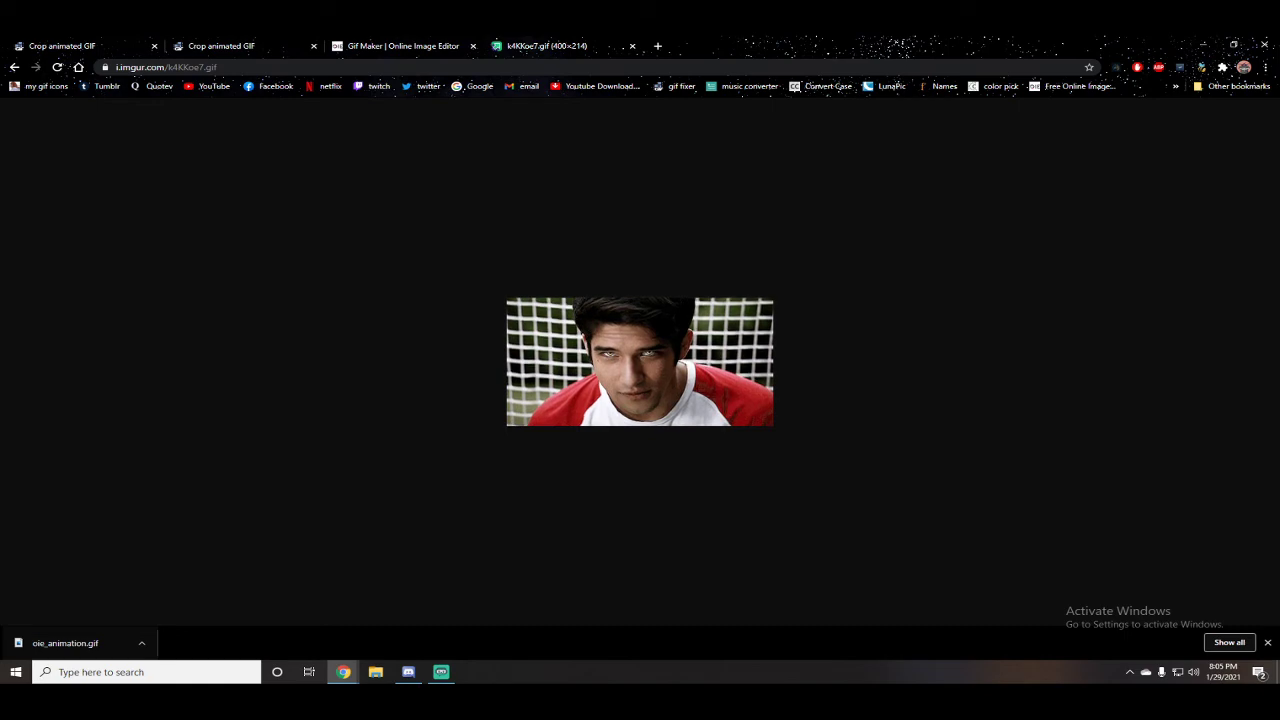
{"action": "left_click", "coordinate": [62, 46]}
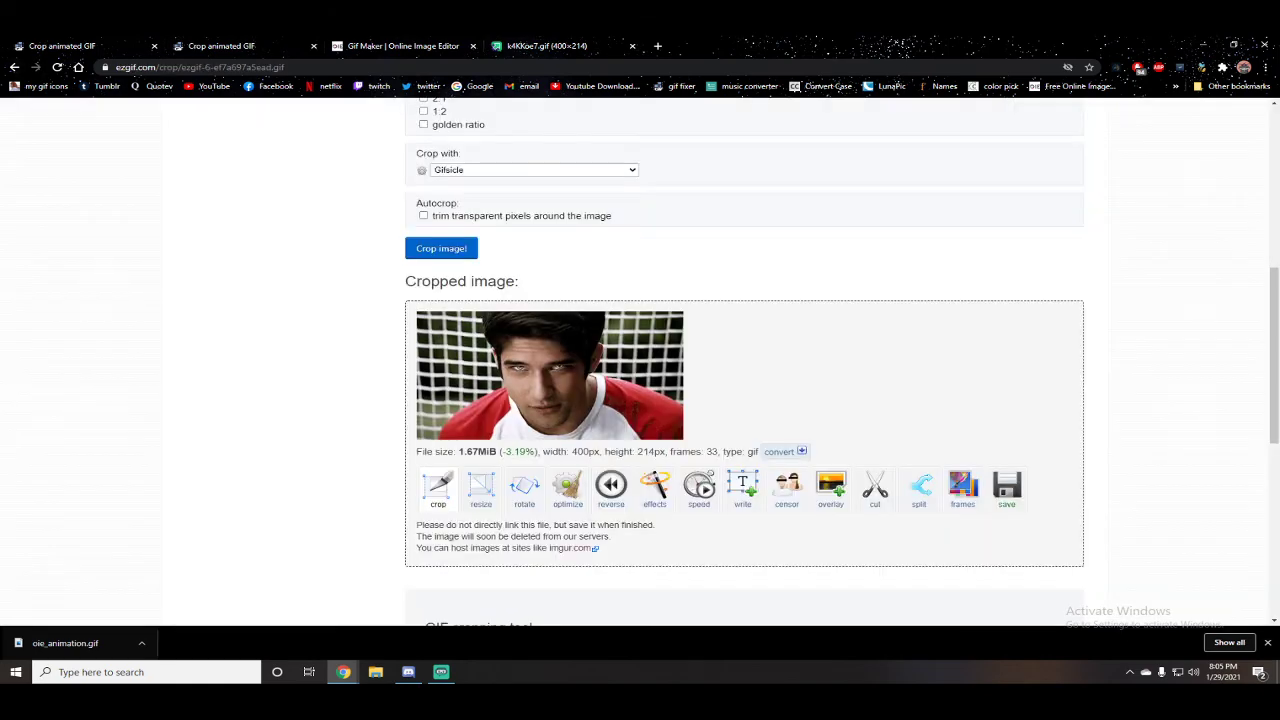
{"action": "left_click", "coordinate": [403, 46]}
{"action": "left_click", "coordinate": [760, 456]}
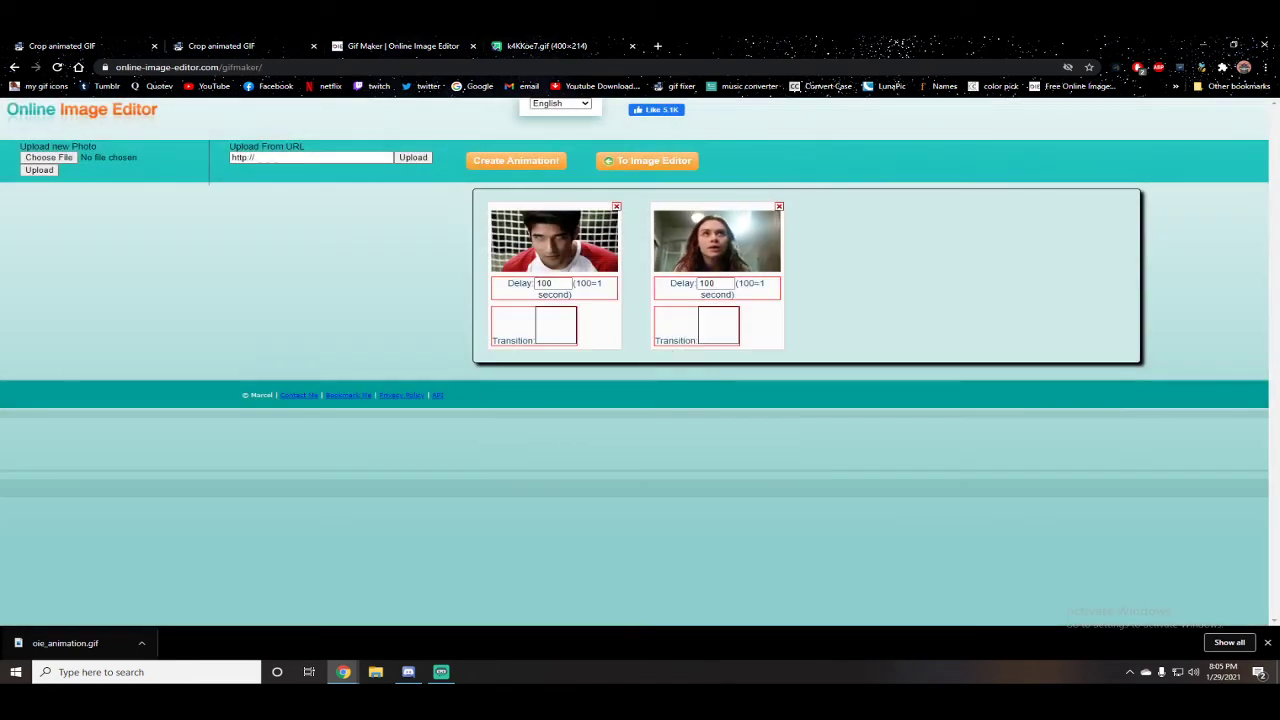
Step: Close the Imgur tab and the second ezgif crop tab
{"action": "left_click", "coordinate": [632, 46]}
{"action": "left_click", "coordinate": [222, 46]}
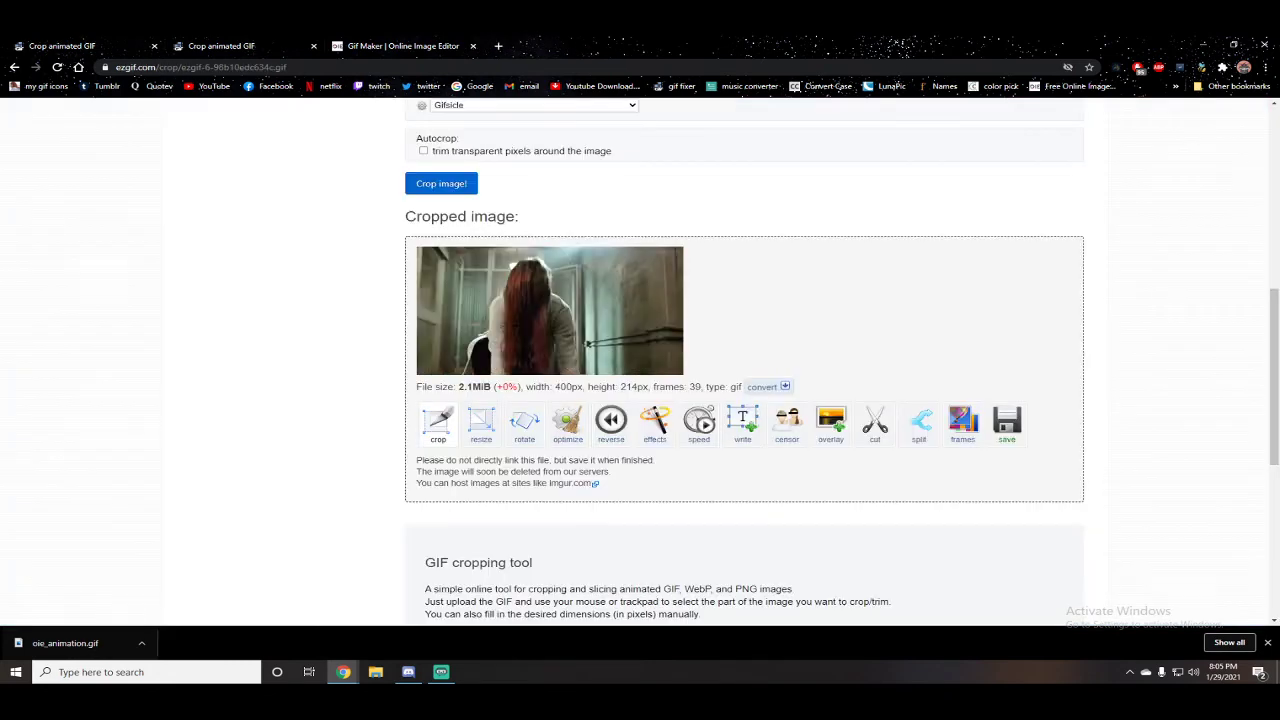
{"action": "left_click", "coordinate": [100, 46]}
{"action": "left_click", "coordinate": [313, 46]}
{"action": "scroll", "coordinate": [620, 300], "scroll_direction": "up", "scroll_amount": 7}
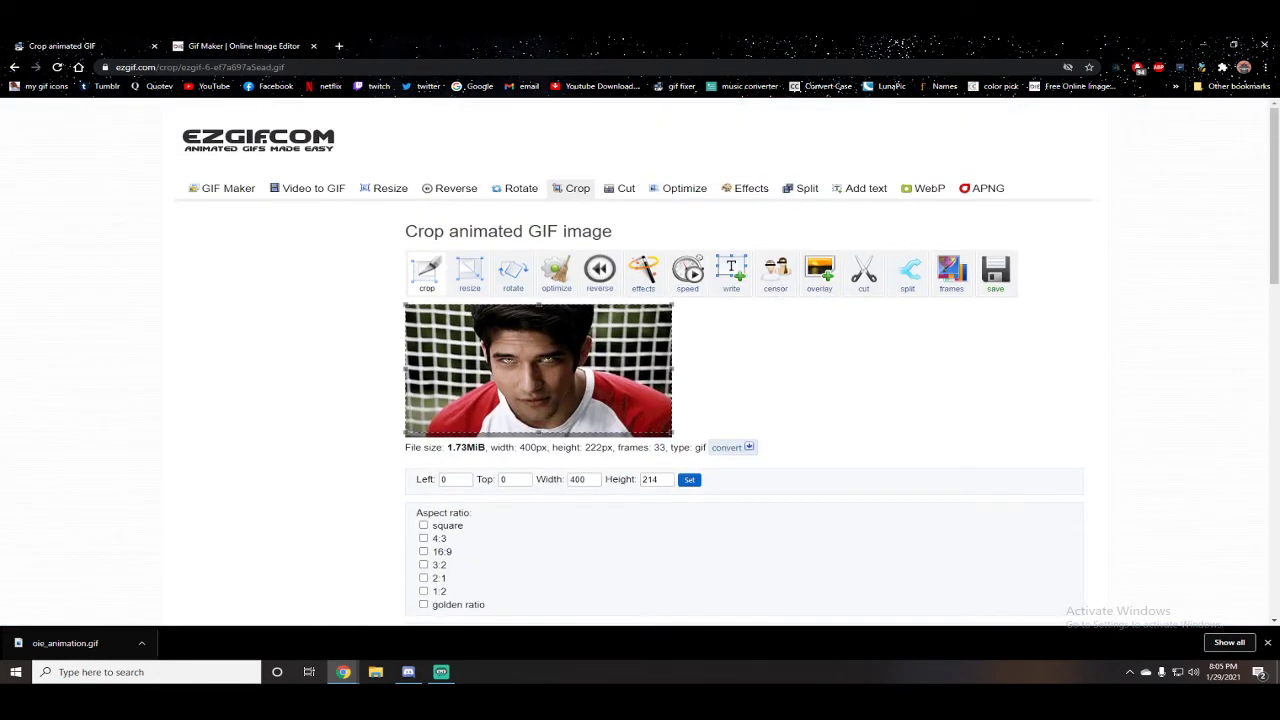
{"action": "left_click", "coordinate": [575, 188]}
Step: Go from the GIF maker to the Online Image Editor home page
{"action": "left_click", "coordinate": [244, 46]}
{"action": "left_click", "coordinate": [647, 160]}
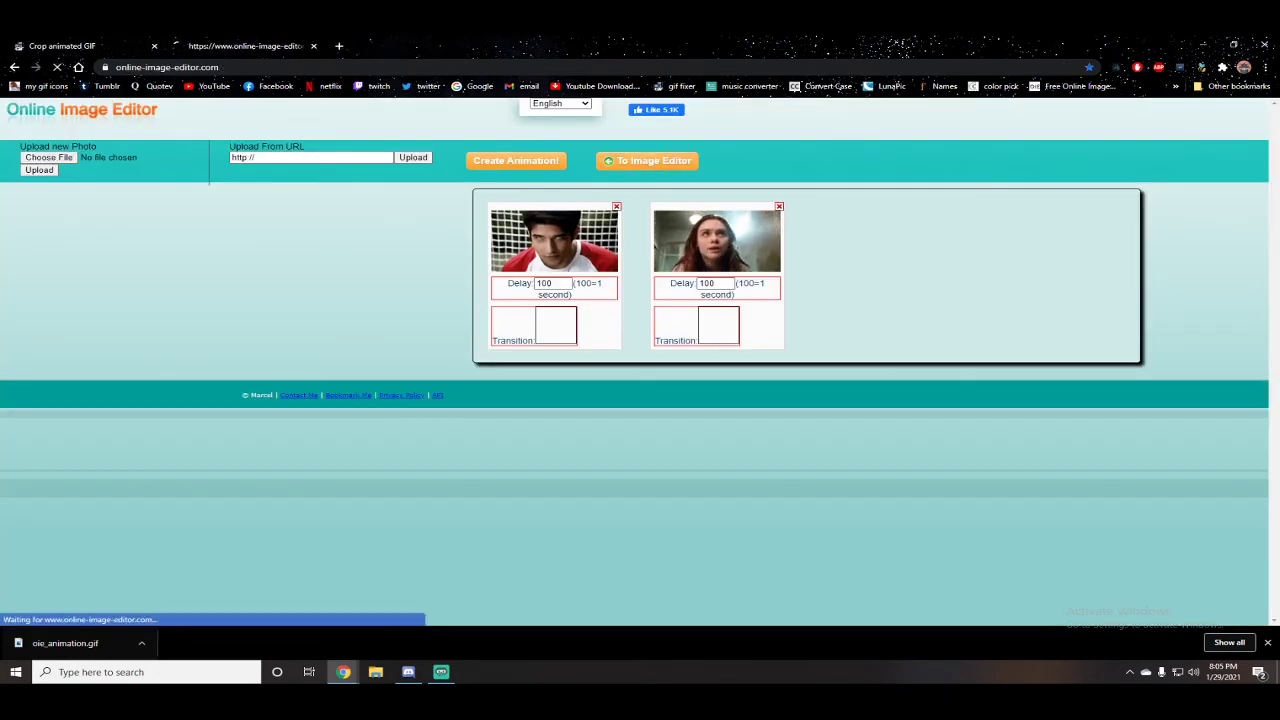
{"action": "left_click", "coordinate": [151, 200]}
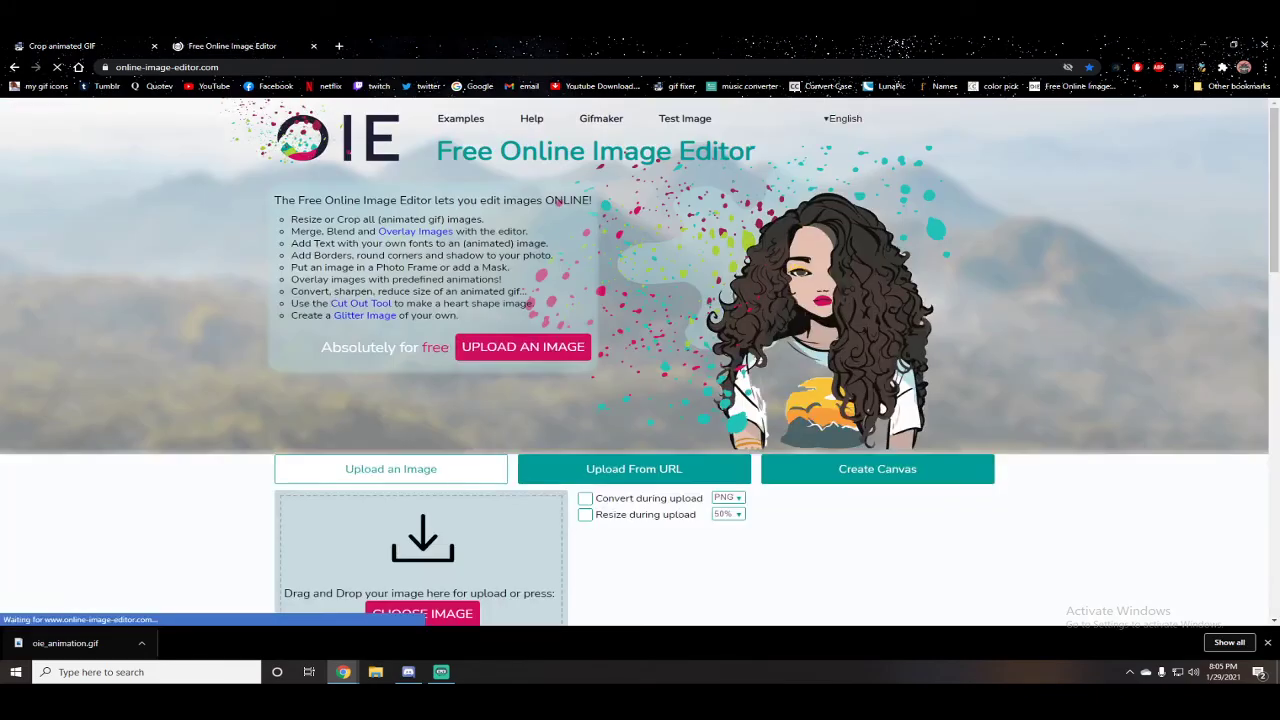
Step: Open Photopea in a new browser tab
{"action": "left_click", "coordinate": [100, 46]}
{"action": "left_click", "coordinate": [232, 46]}
{"action": "left_click", "coordinate": [338, 46]}
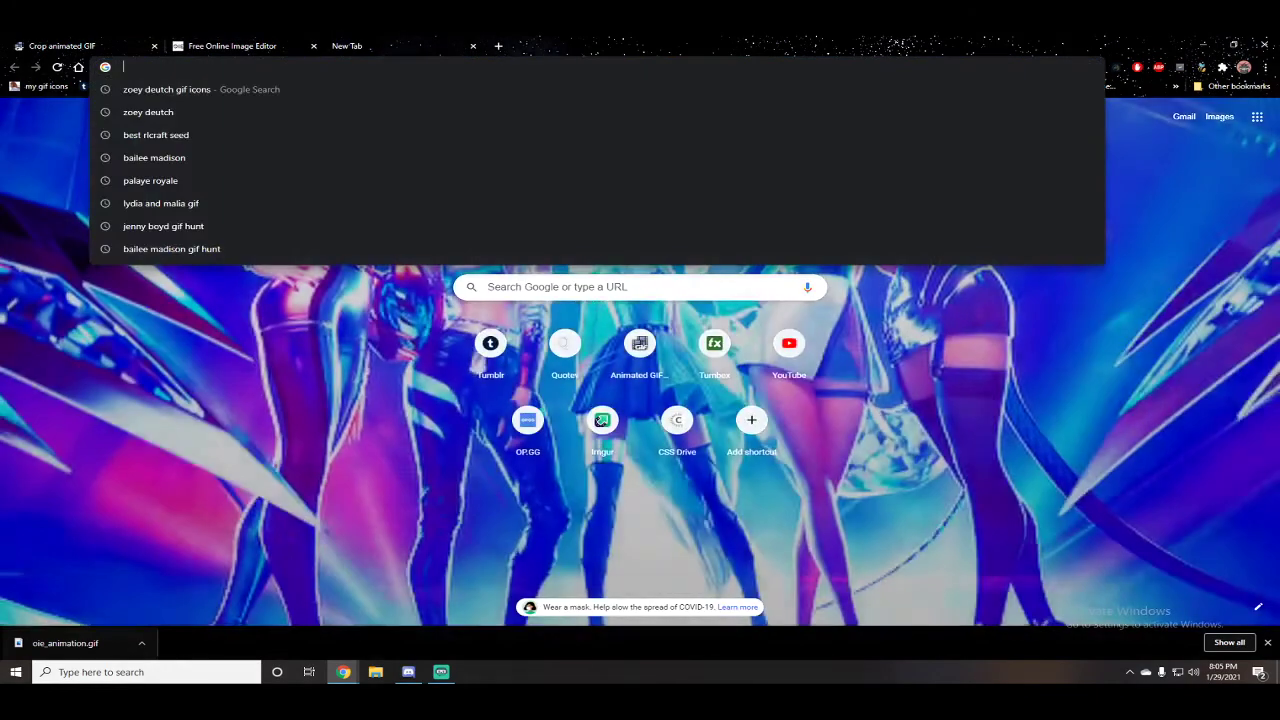
{"action": "type", "text": "photopea.com"}
{"action": "key", "text": "Return"}
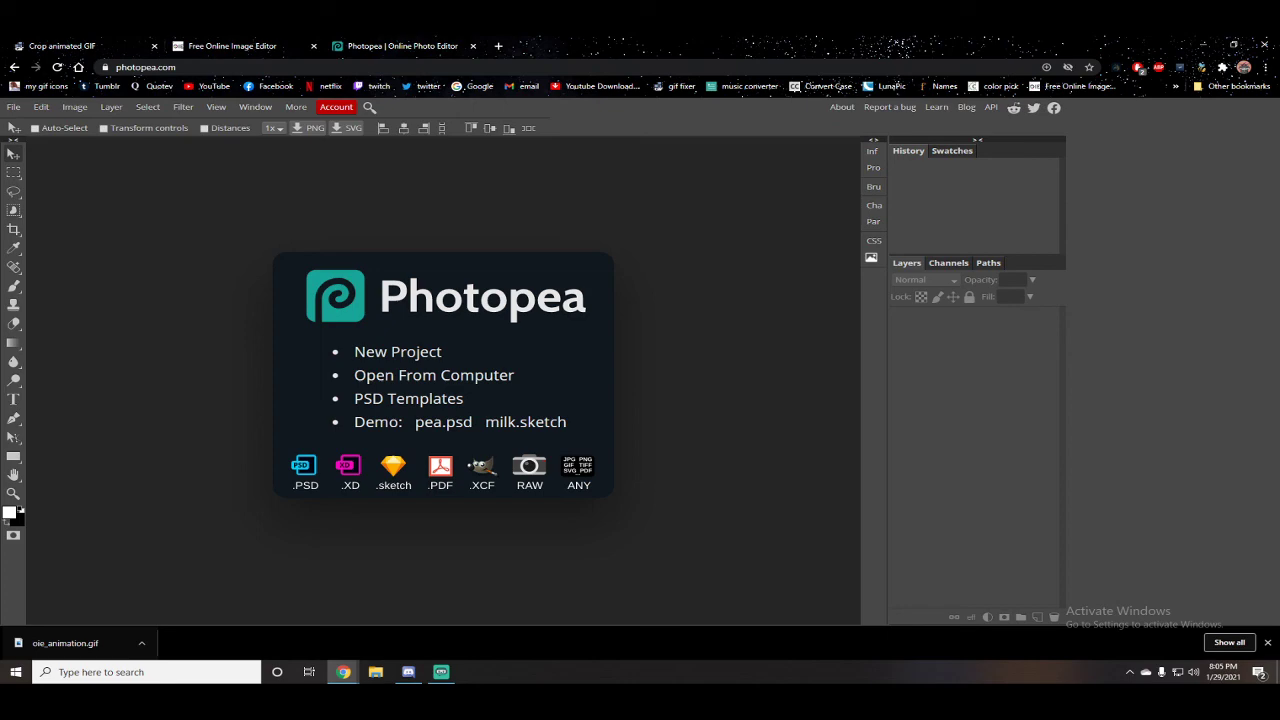
{"action": "left_click", "coordinate": [80, 46]}
{"action": "left_click", "coordinate": [235, 46]}
{"action": "left_click", "coordinate": [400, 46]}
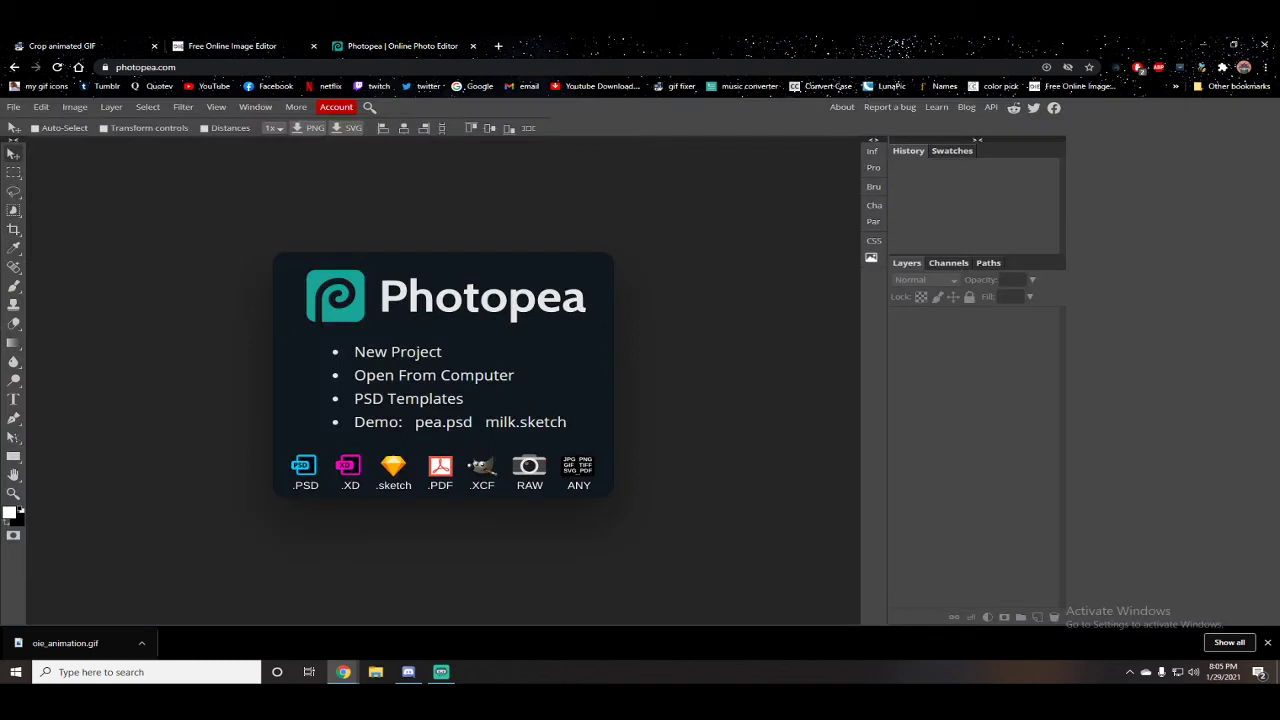